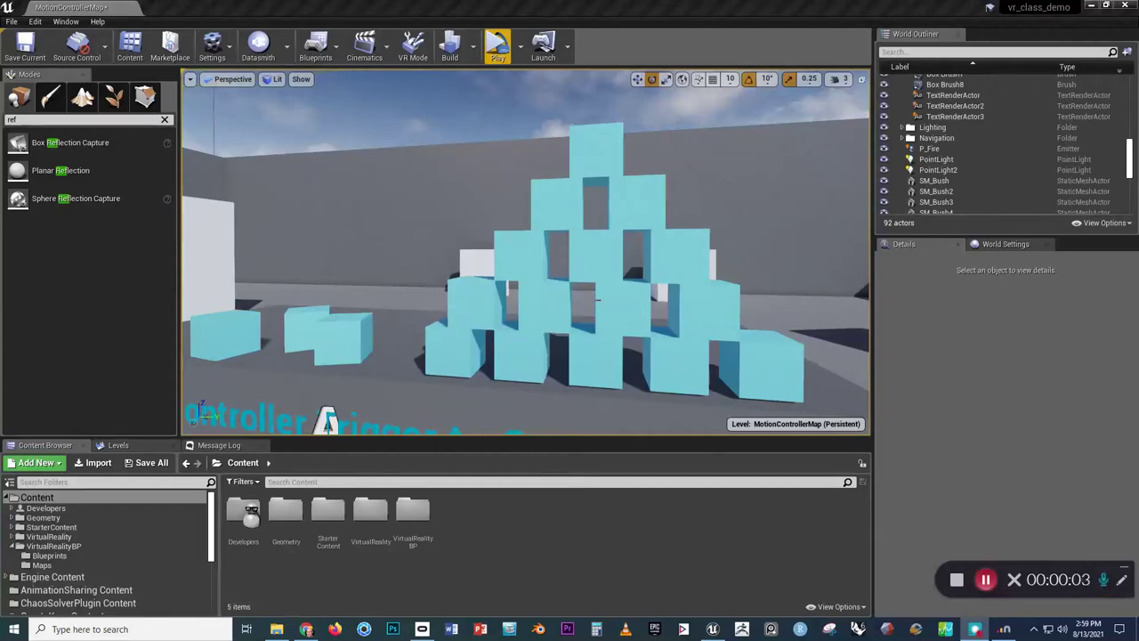
pyautogui.moveTo(601, 306); pyautogui.dragTo(650, 344, button='right')
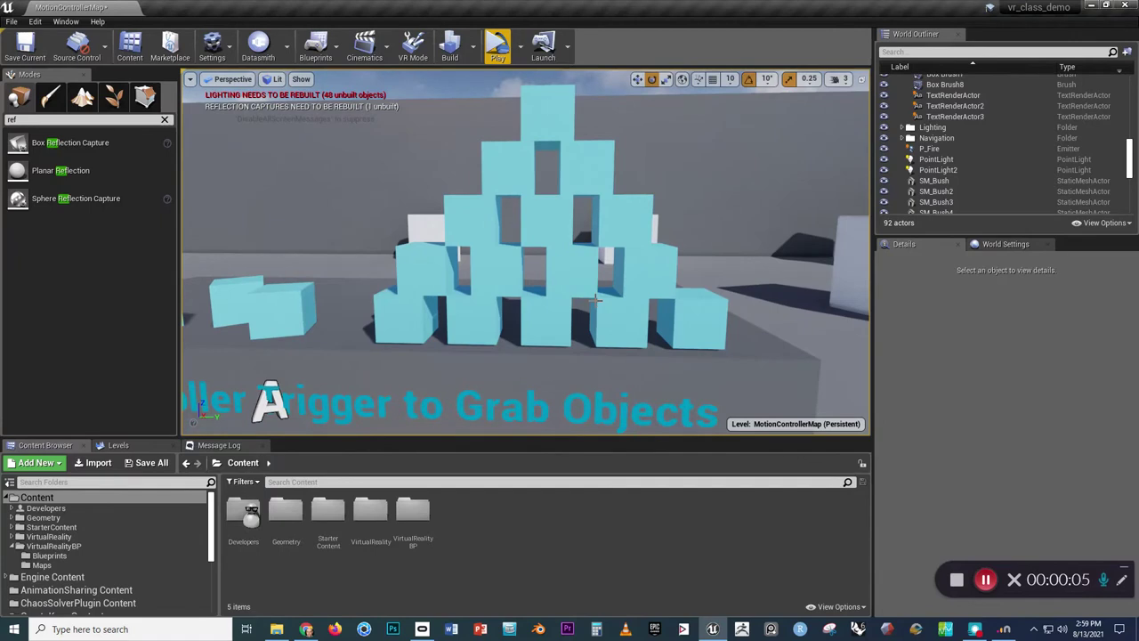
pyautogui.moveTo(611, 301); pyautogui.dragTo(591, 288, button='right')
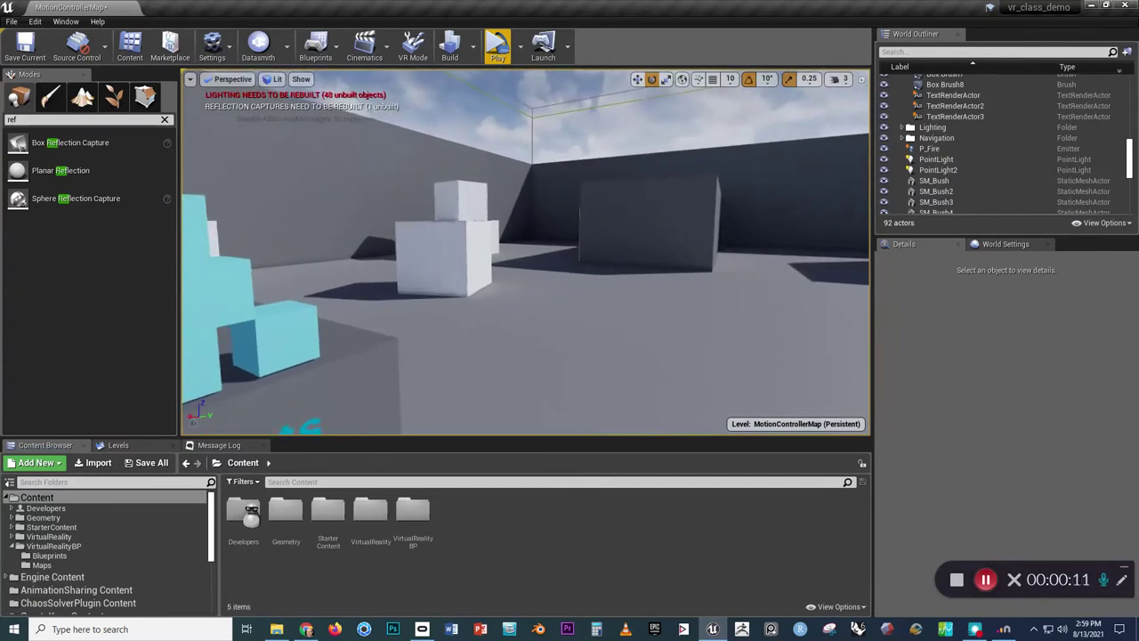
pyautogui.moveTo(591, 287); pyautogui.dragTo(451, 290, button='right')
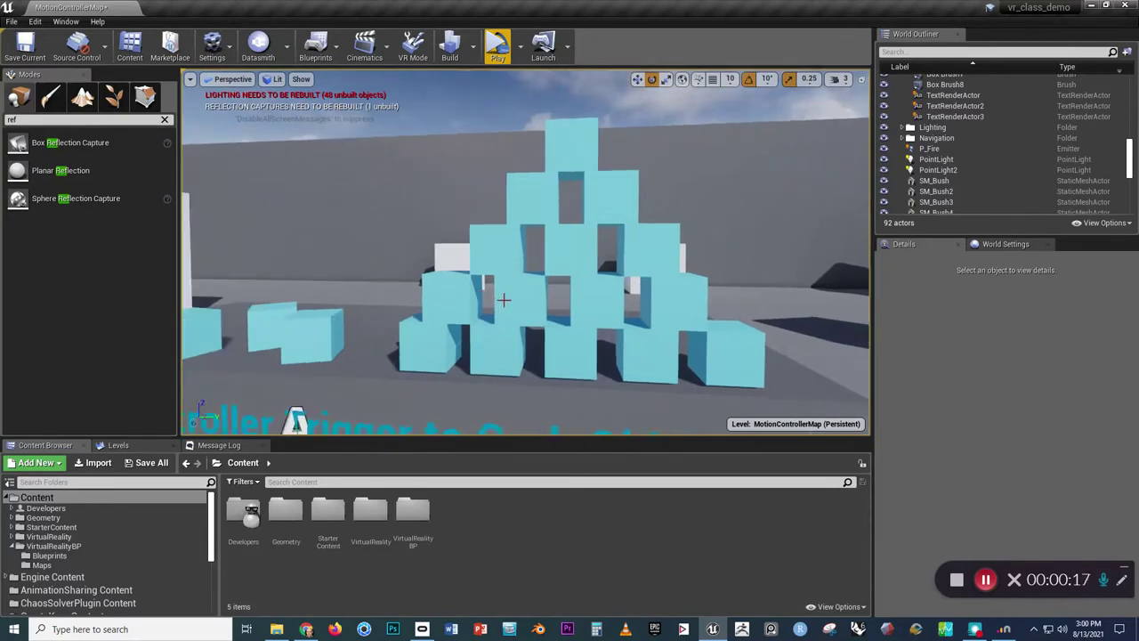
pyautogui.press('Left')
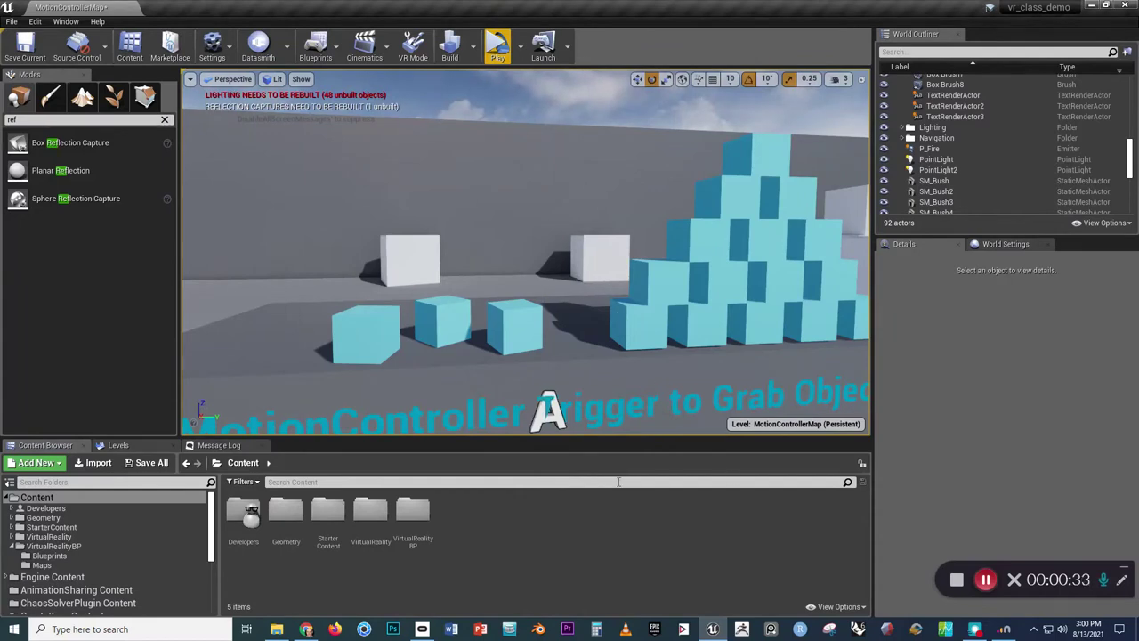
# Step: Switch to Chrome and download the Bust_p.stl file from the Yuri Gagarin Bust page on Thingiverse
pyautogui.click(302, 629)
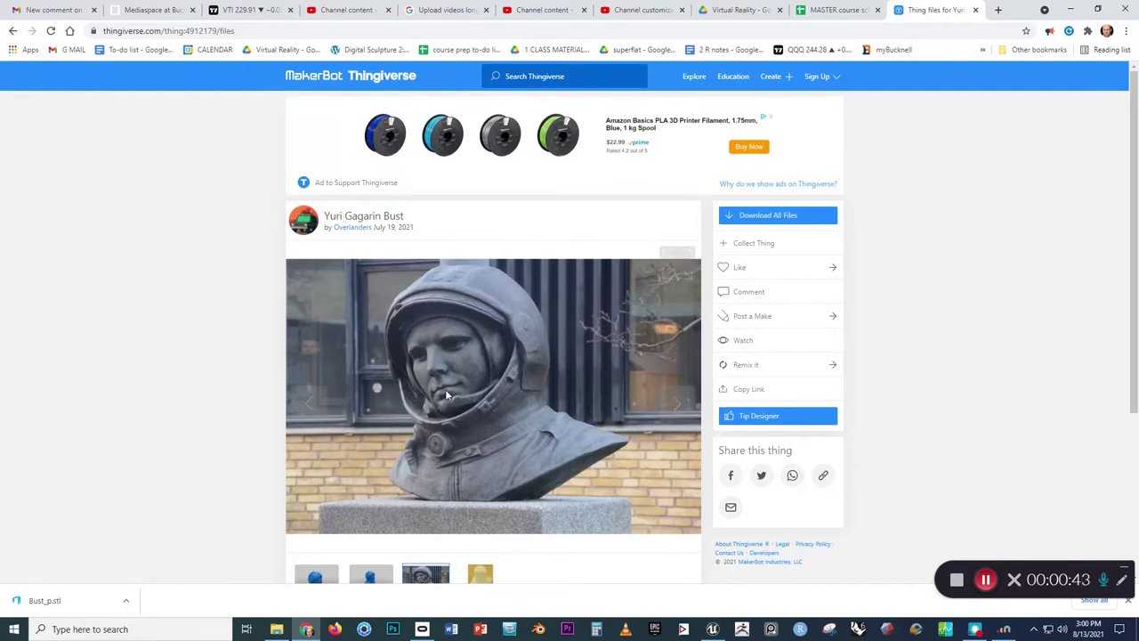
pyautogui.scroll(-3, 447, 394)
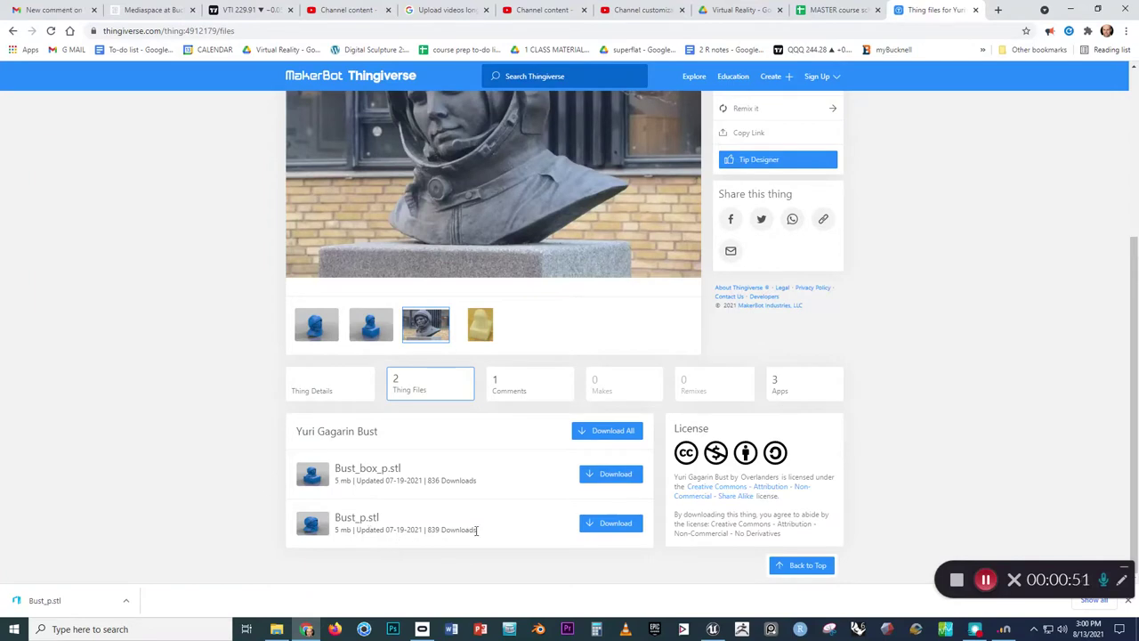
pyautogui.click(607, 534)
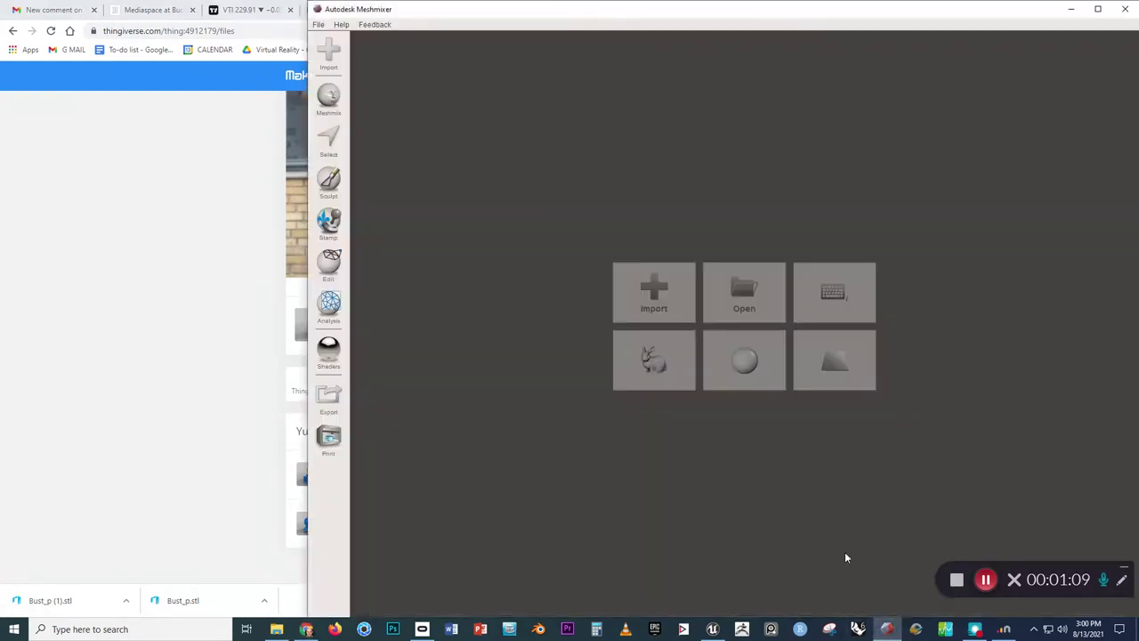
# Step: Import Bust_p.stl from the Desktop into Autodesk Meshmixer and view the model
pyautogui.click(657, 315)
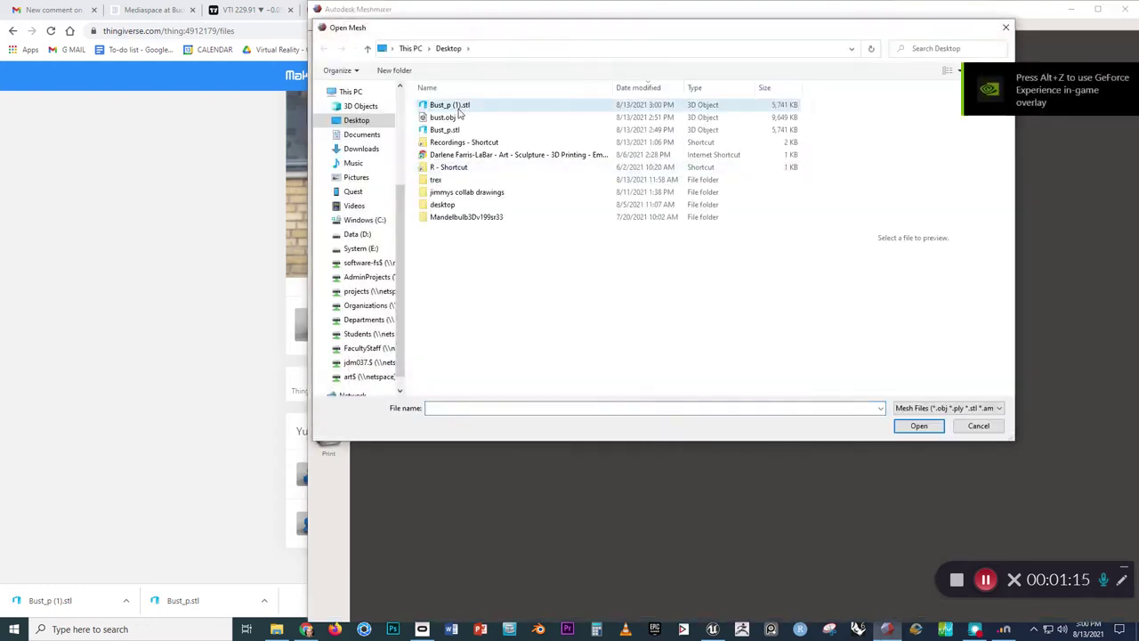
pyautogui.click(449, 130)
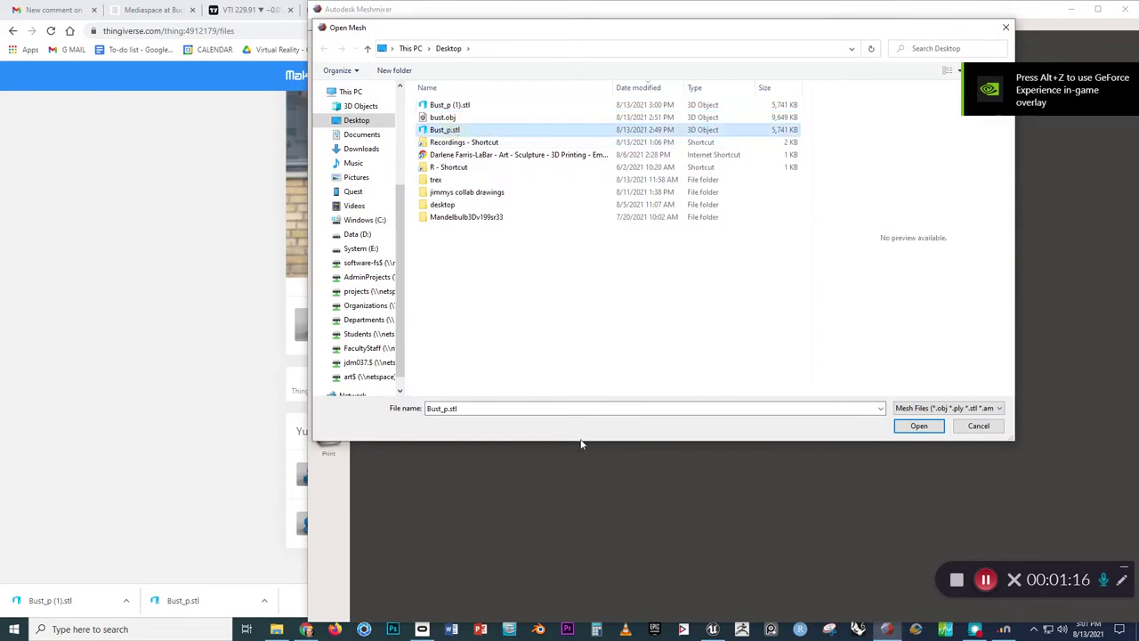
pyautogui.click(919, 425)
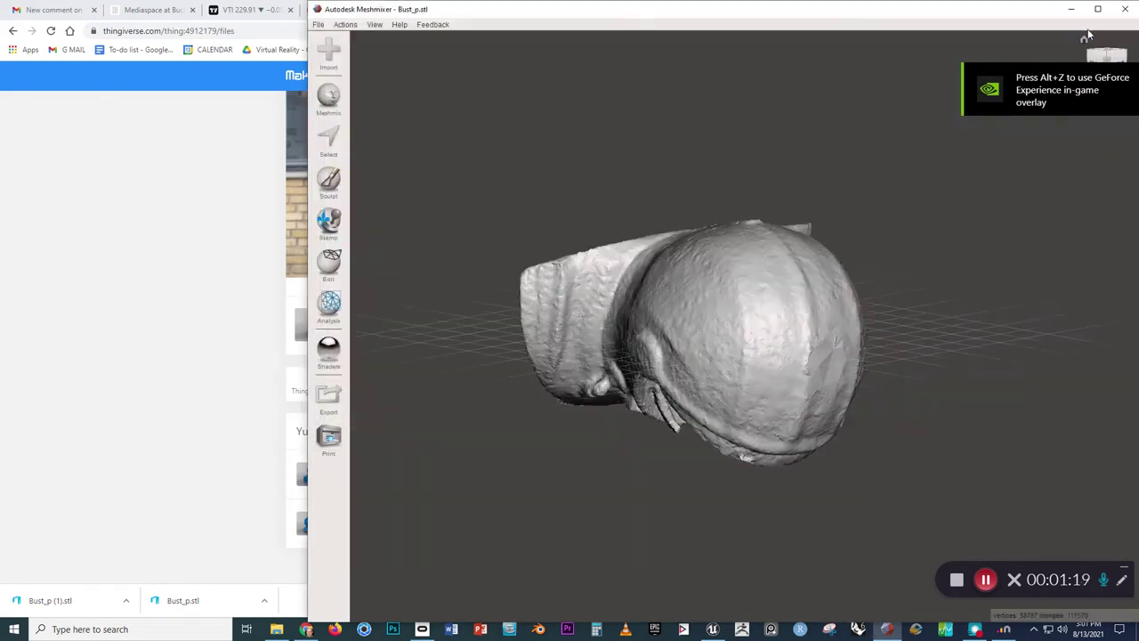
pyautogui.moveTo(798, 214); pyautogui.dragTo(437, 385, button='right')
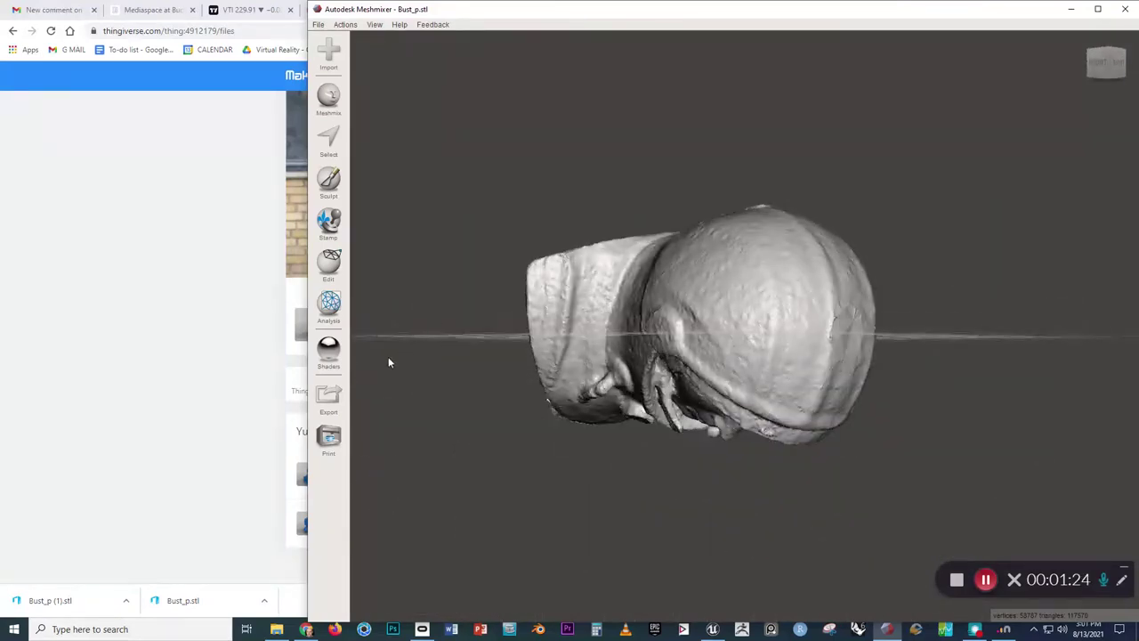
# Step: Export the bust mesh to the Desktop in OBJ format as bust.obj, replacing the existing file
pyautogui.click(318, 25)
pyautogui.click(354, 189)
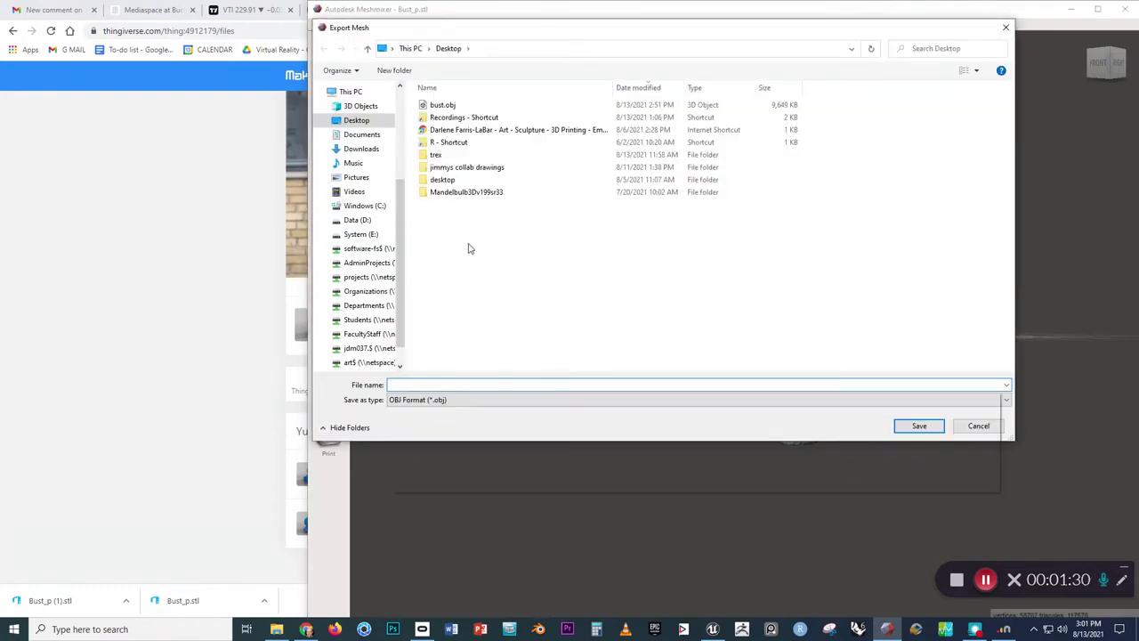
pyautogui.write('bust')
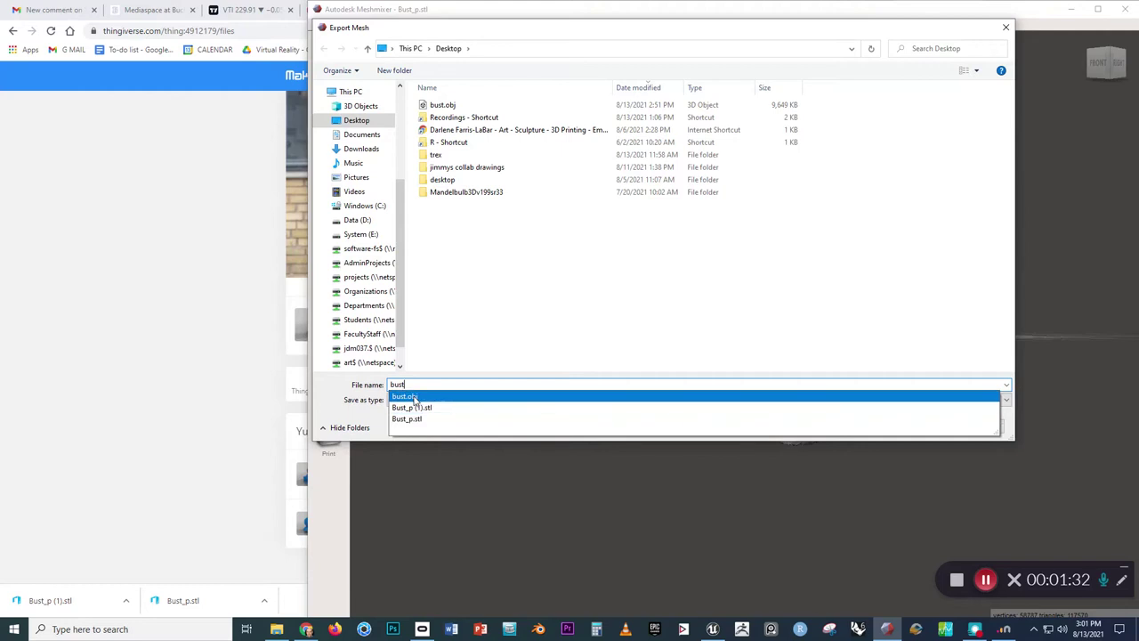
pyautogui.click(414, 396)
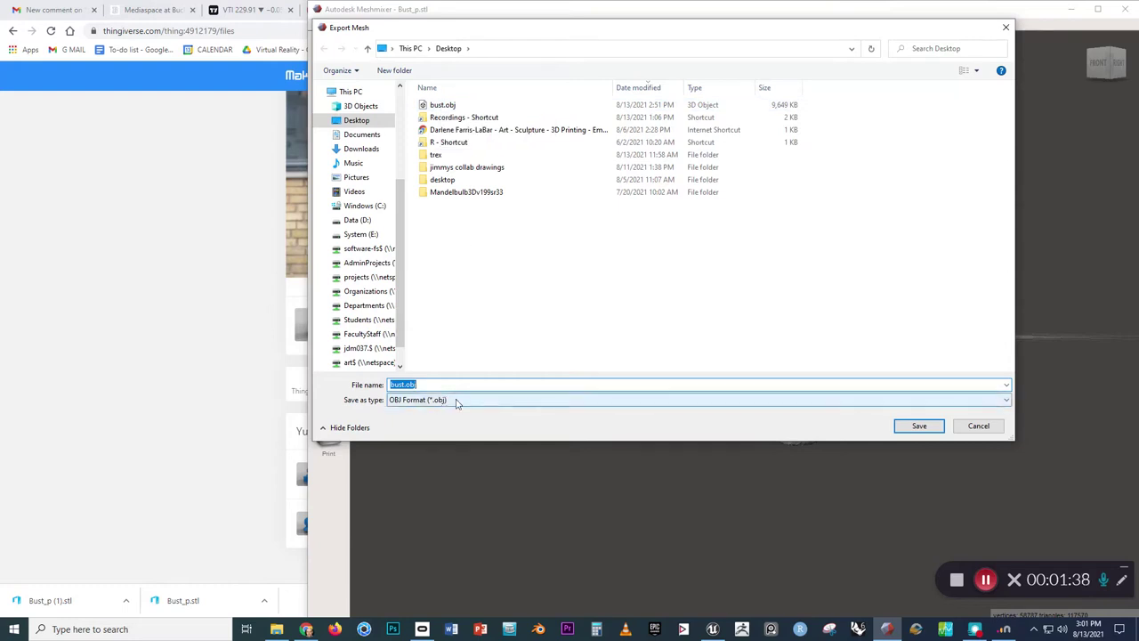
pyautogui.click(912, 427)
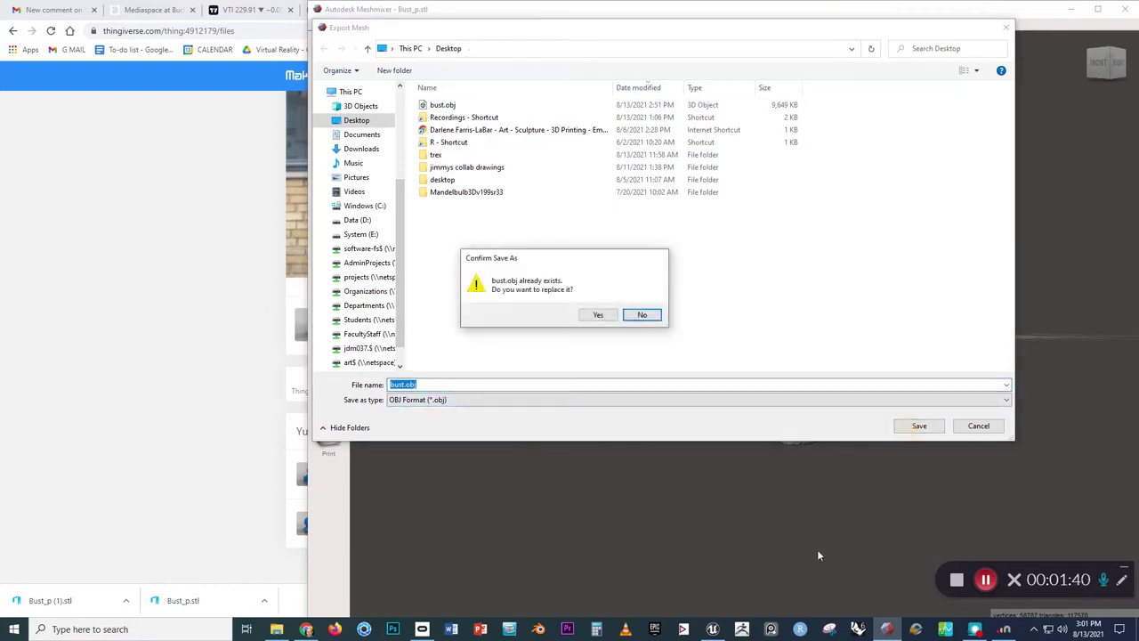
pyautogui.click(595, 316)
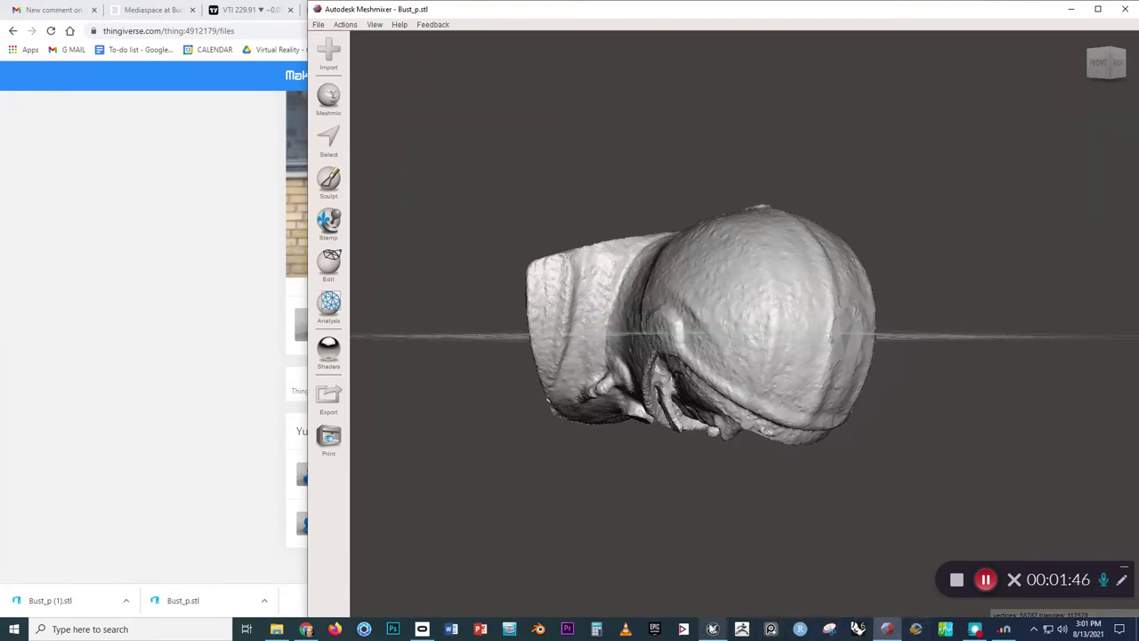
# Step: Switch to Unreal Editor and create a folder named my_stuff in the project's Content folder
pyautogui.click(711, 628)
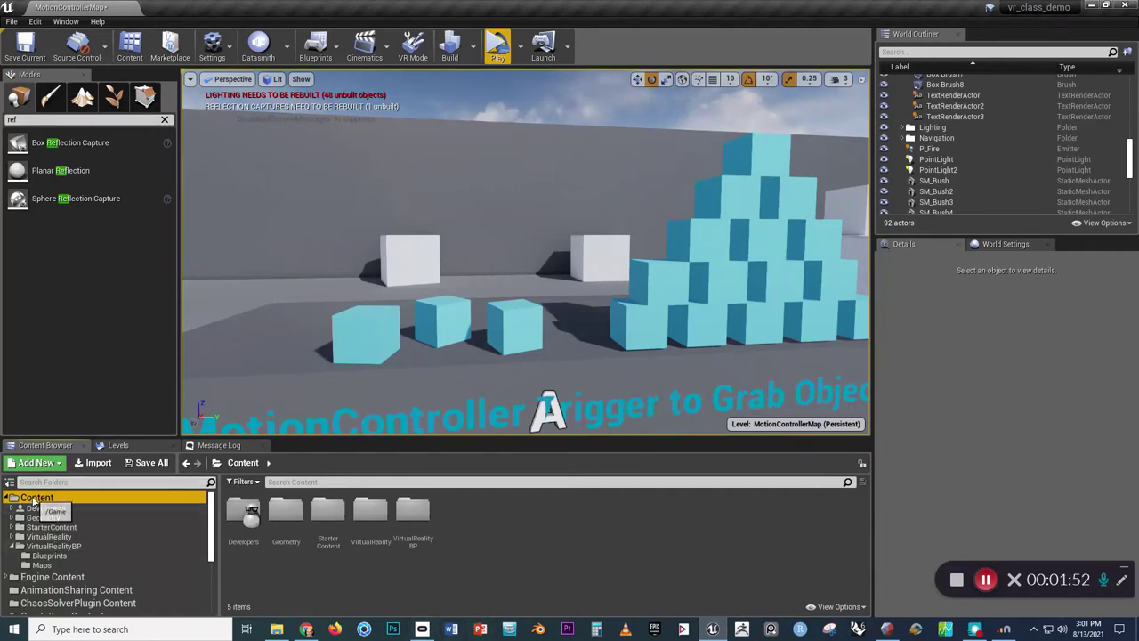
pyautogui.click(40, 464)
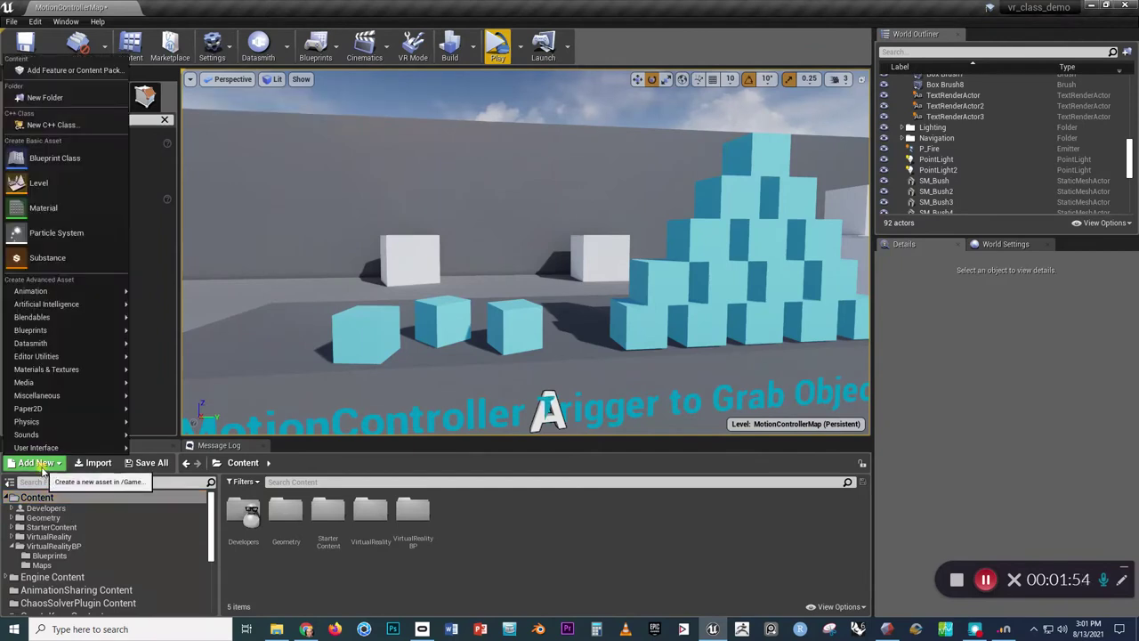
pyautogui.click(44, 97)
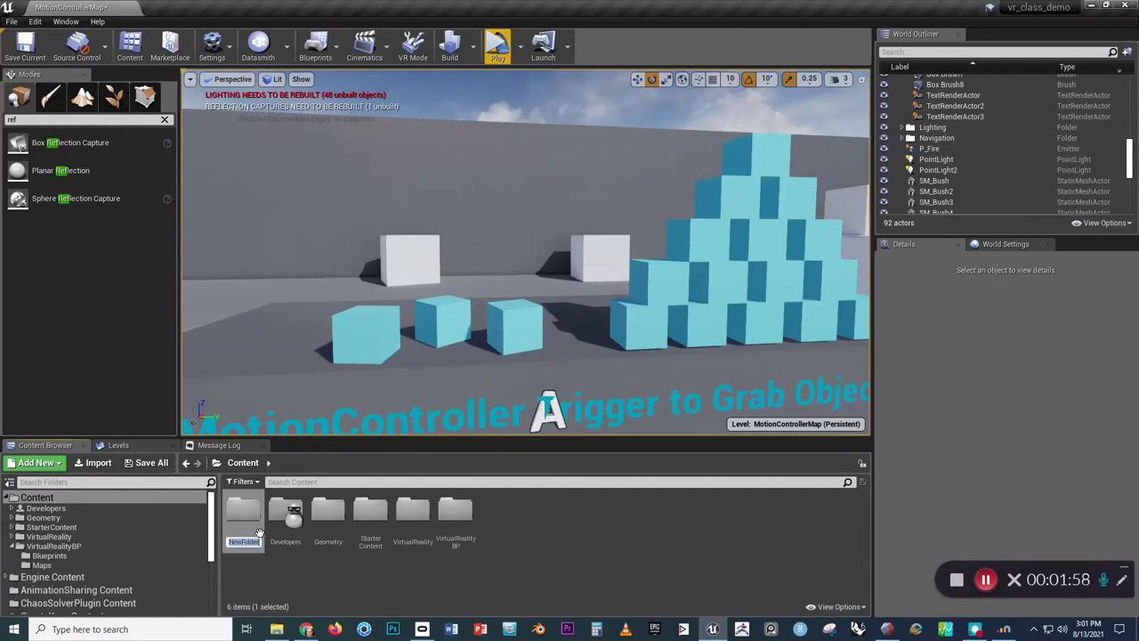
pyautogui.write('my_stuff')
pyautogui.press('Return')
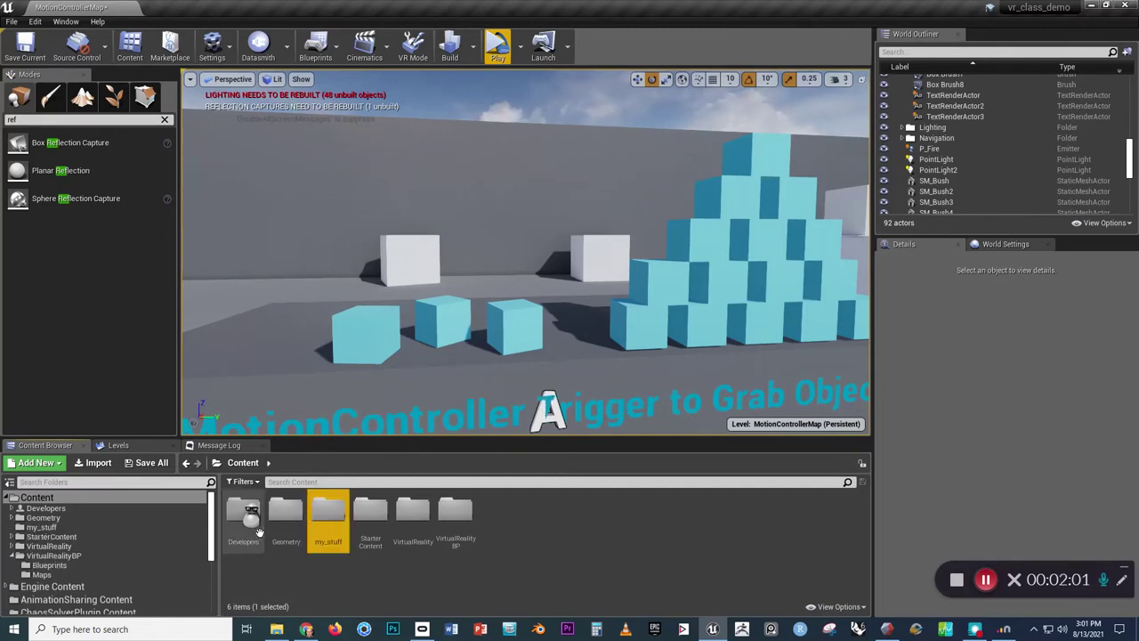
# Step: Import bust.obj from the Desktop into the my_stuff folder as a static mesh with the default import options
pyautogui.doubleClick(332, 512)
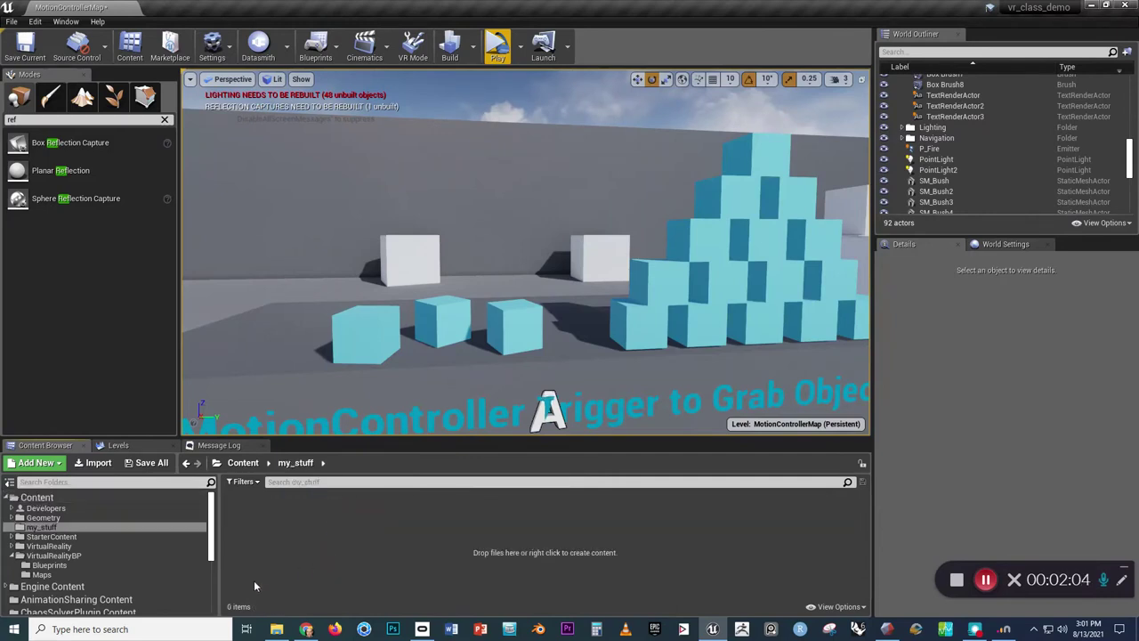
pyautogui.click(96, 464)
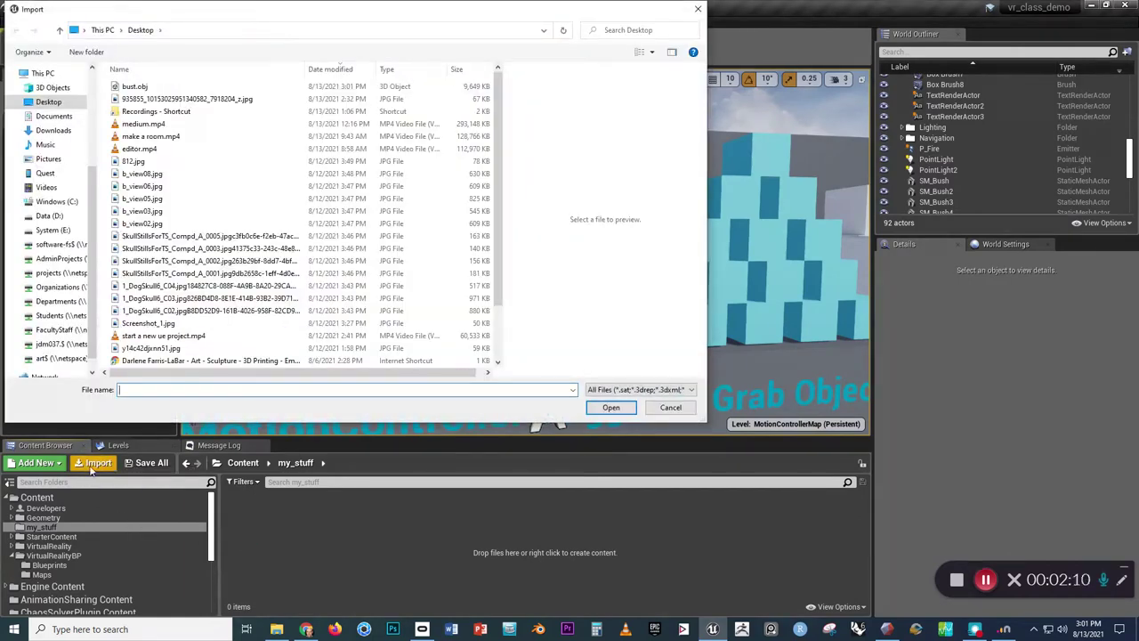
pyautogui.click(135, 86)
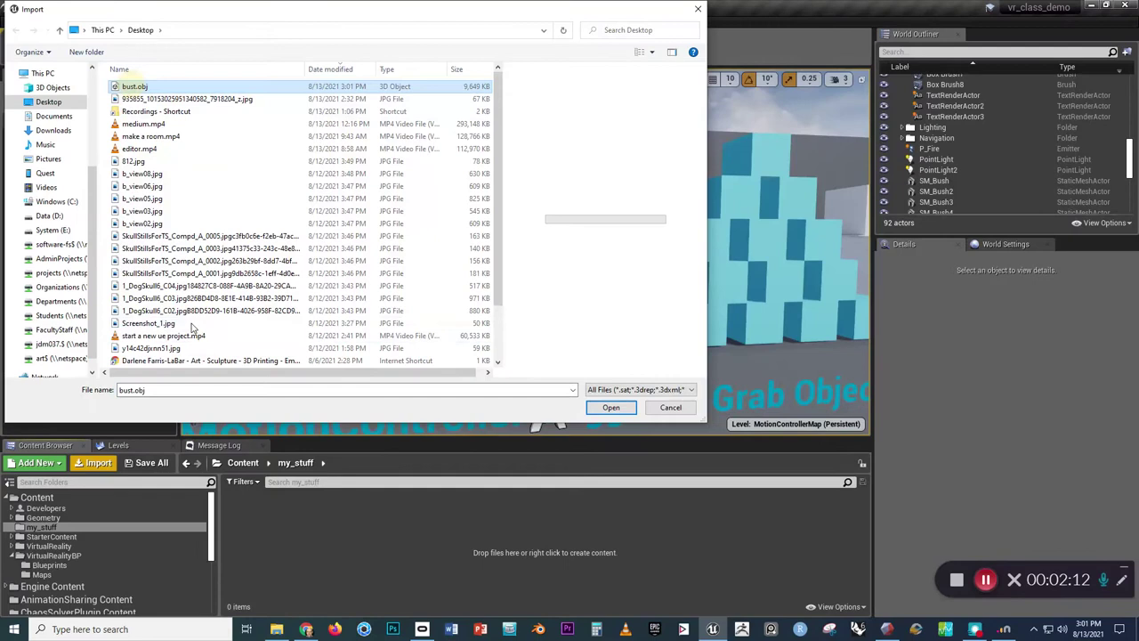
pyautogui.click(614, 408)
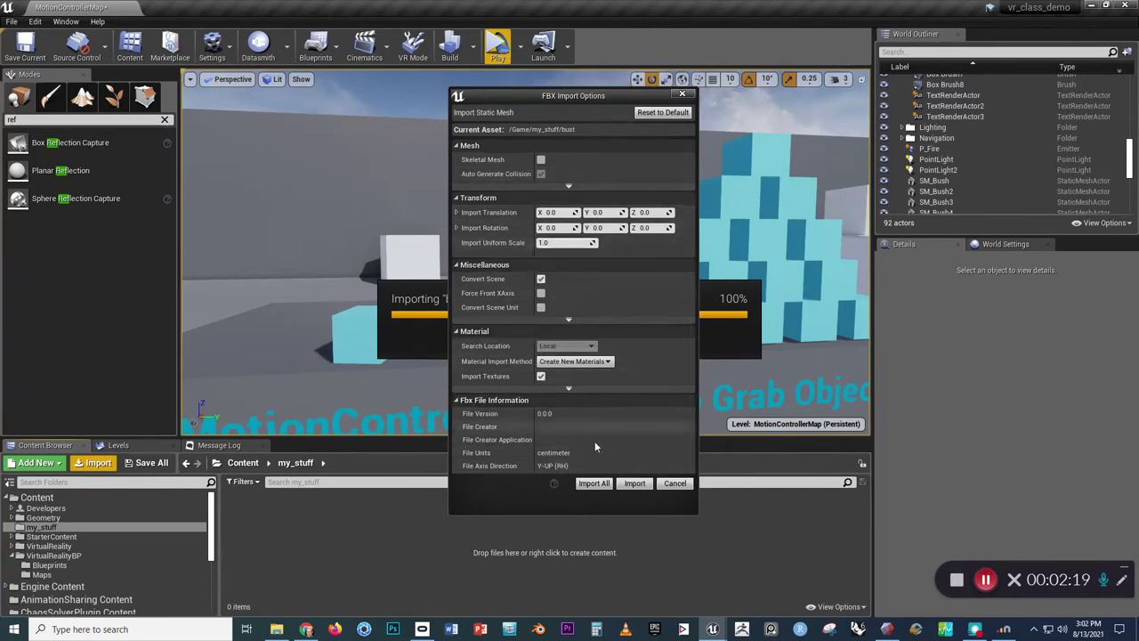
pyautogui.click(634, 484)
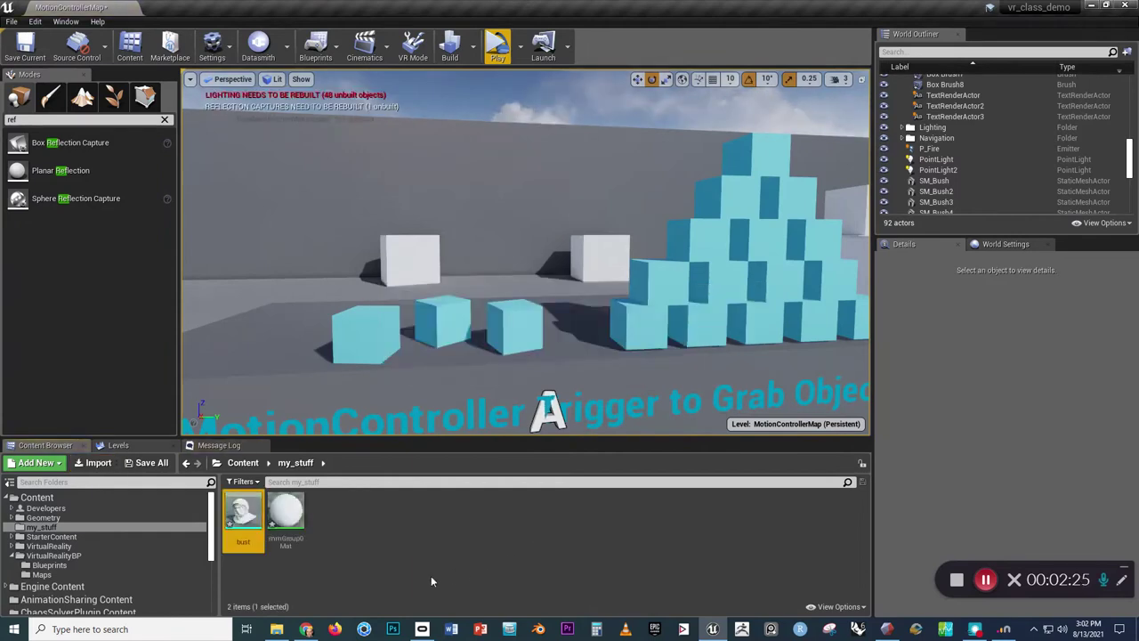
# Step: Open the bust static mesh in its own editor and dock that editor next to the MotionControllerMap level
pyautogui.doubleClick(245, 512)
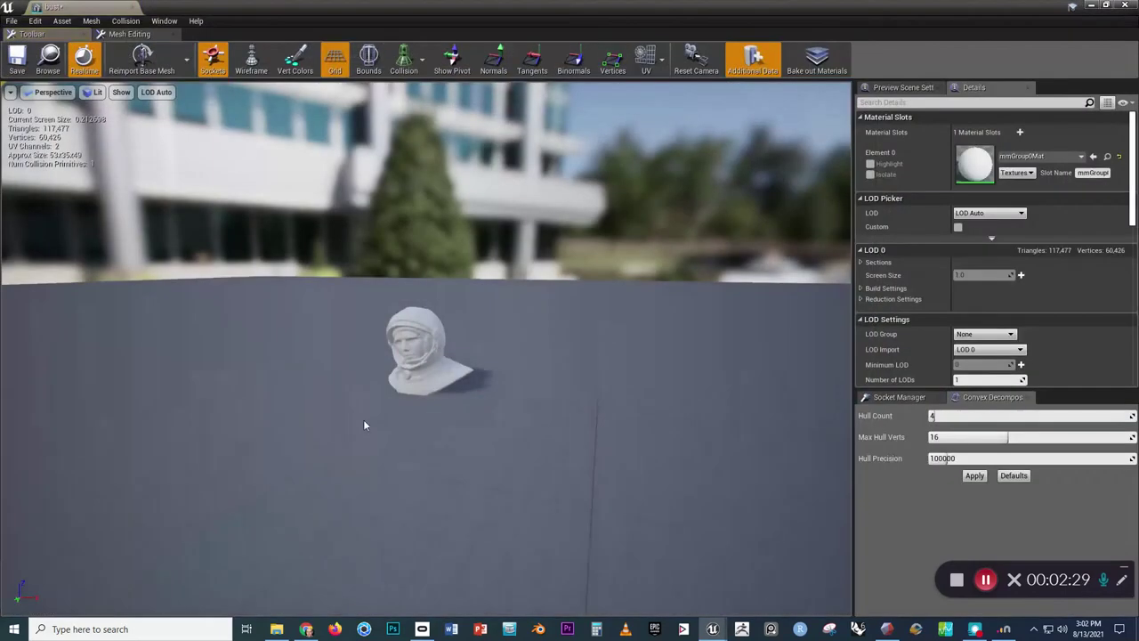
pyautogui.moveTo(397, 388)
pyautogui.mouseDown(button='right')
pyautogui.moveTo(432, 424)
pyautogui.moveTo(397, 388)
pyautogui.mouseUp(button='right')
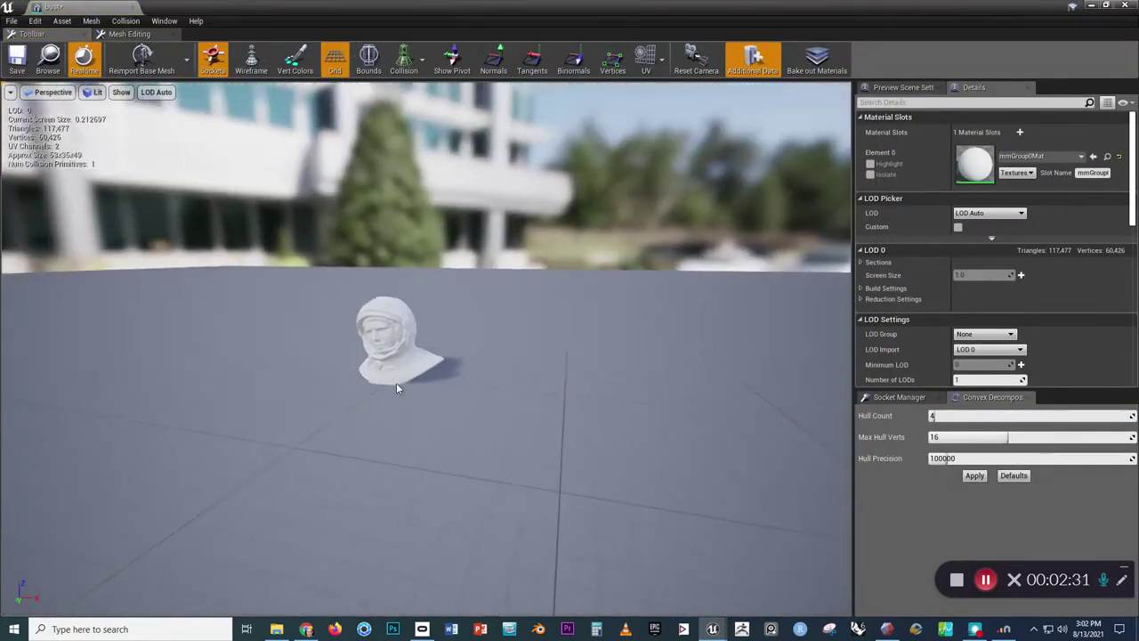
pyautogui.moveTo(108, 9); pyautogui.dragTo(205, 7)
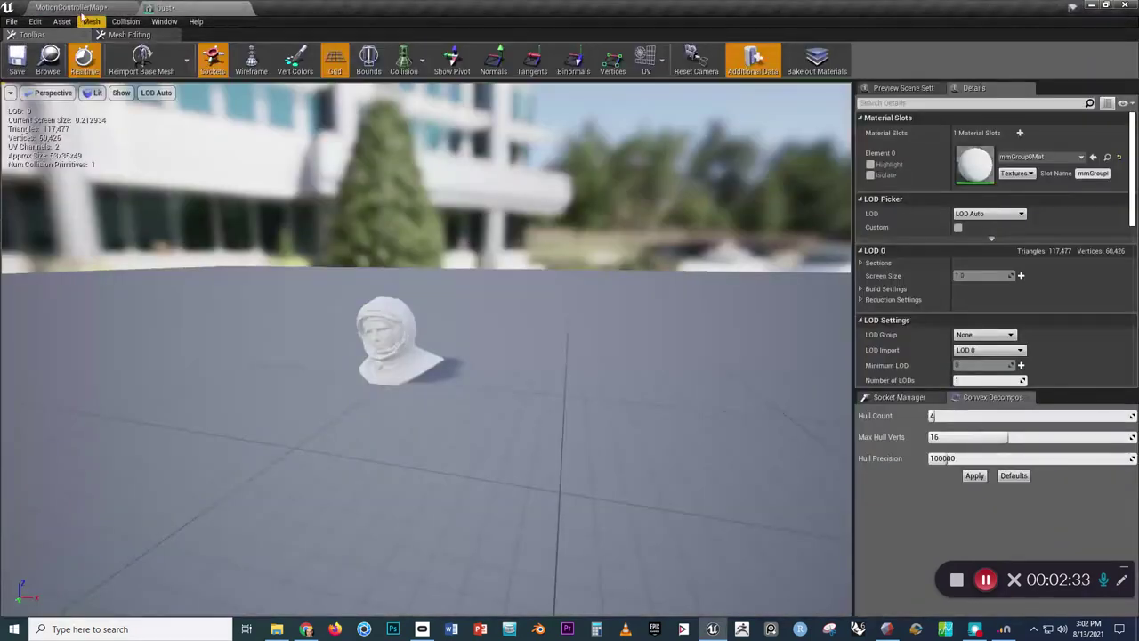
pyautogui.click(71, 7)
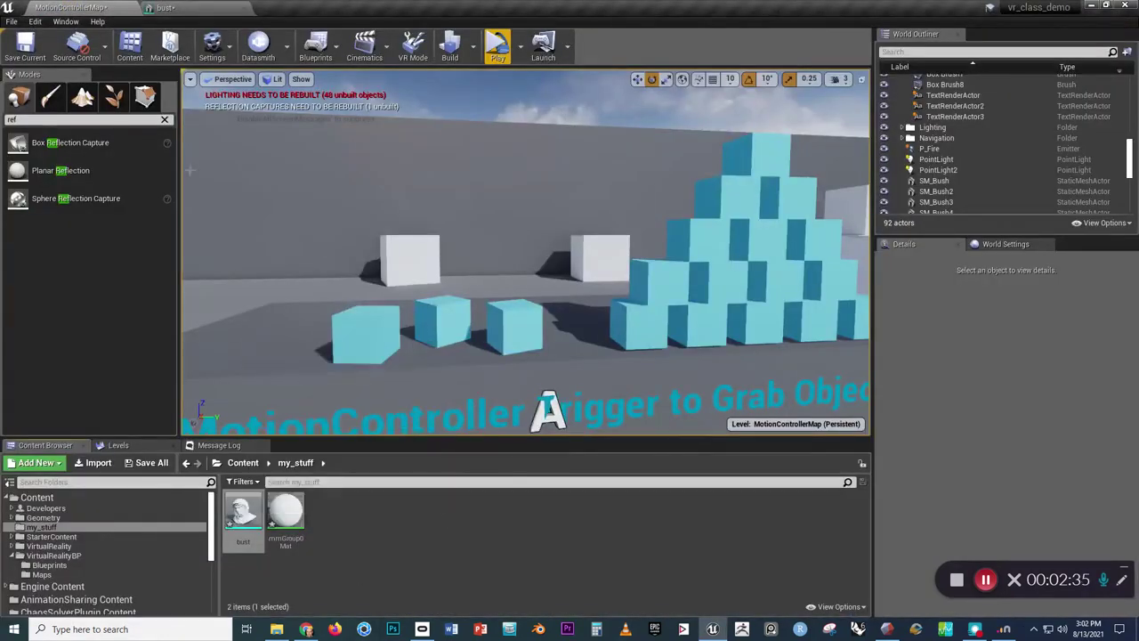
pyautogui.click(181, 8)
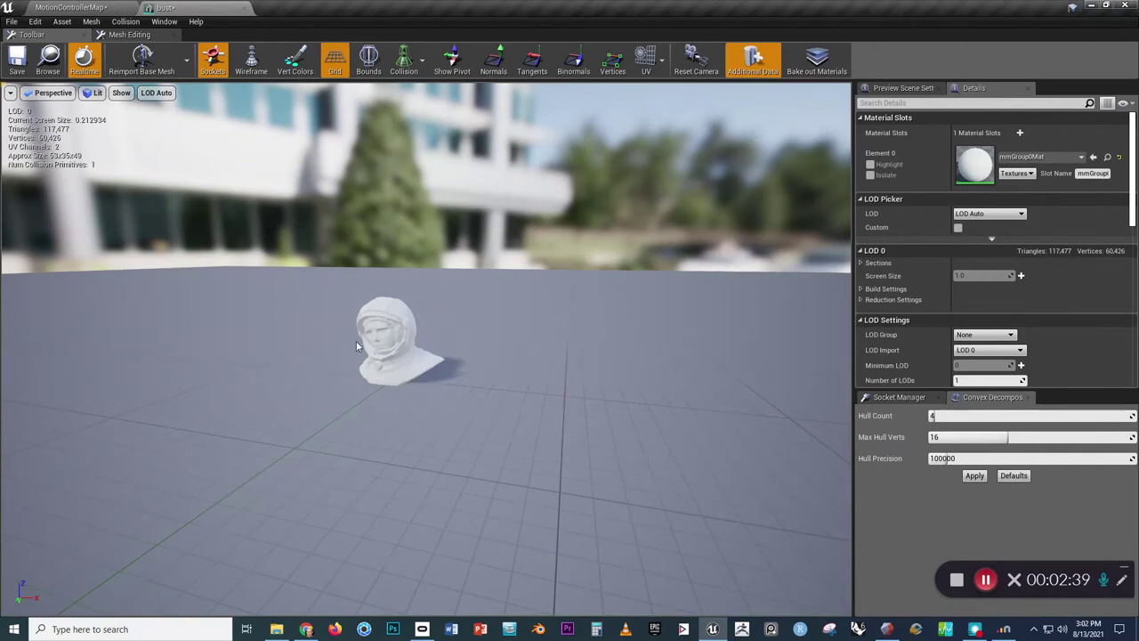
# Step: Examine the bust mesh from different angles and distances in the mesh preview
pyautogui.moveTo(356, 340); pyautogui.dragTo(359, 335)
pyautogui.scroll(6, 358, 333)
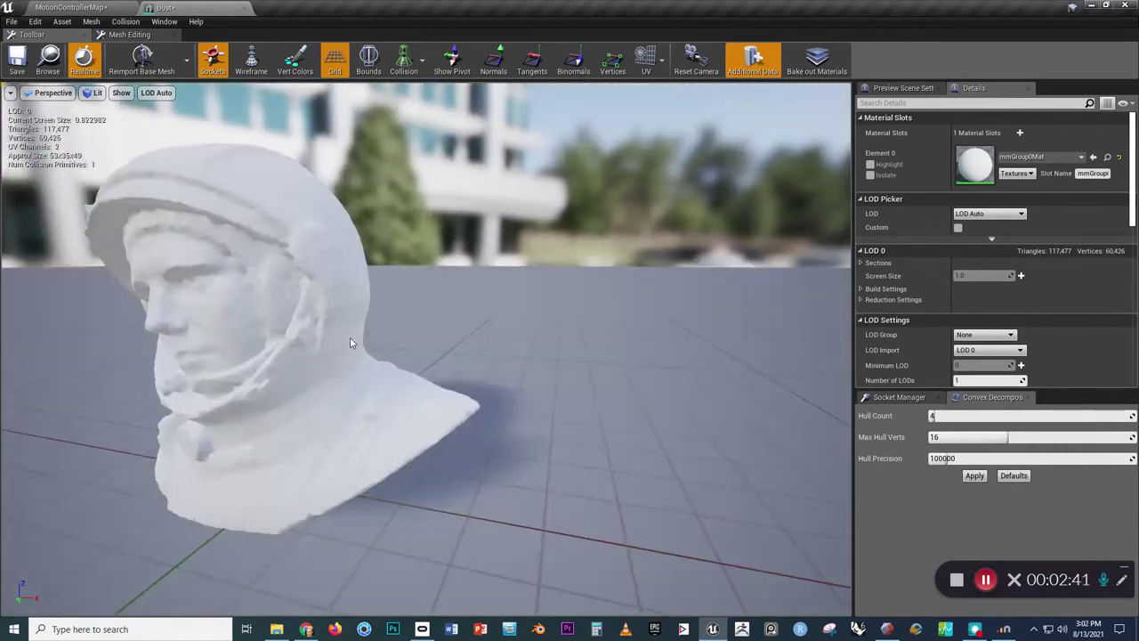
pyautogui.scroll(-4, 321, 370)
pyautogui.scroll(3, 300, 360)
pyautogui.keyDown('alt'); pyautogui.moveTo(220, 383); pyautogui.dragTo(155, 376); pyautogui.keyUp('alt')
pyautogui.scroll(-3, 155, 373)
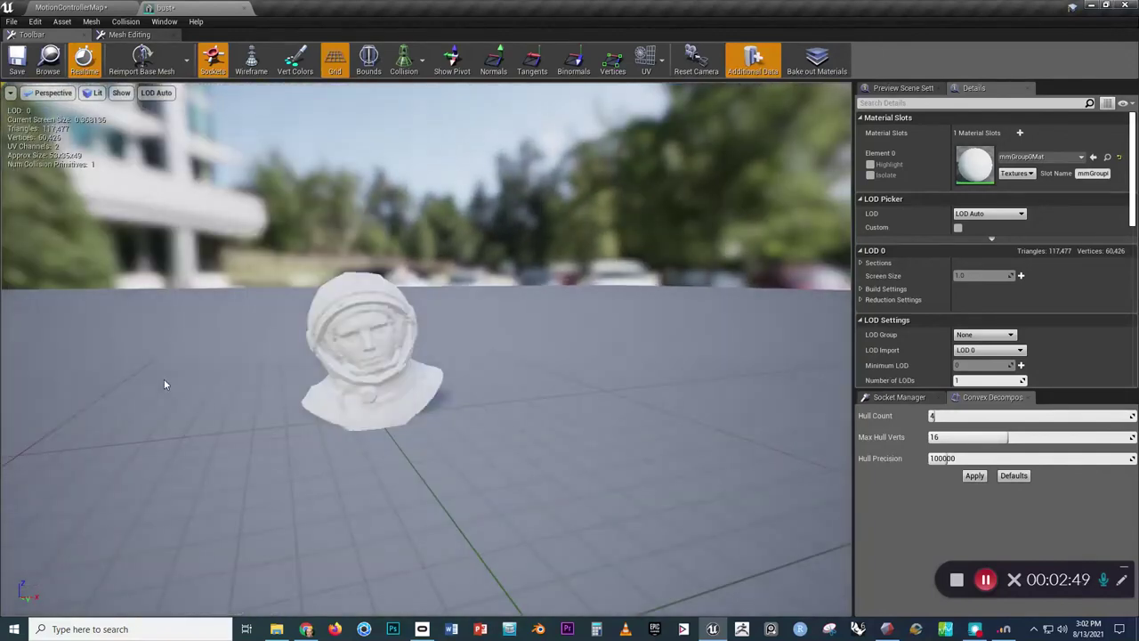
pyautogui.scroll(3, 163, 378)
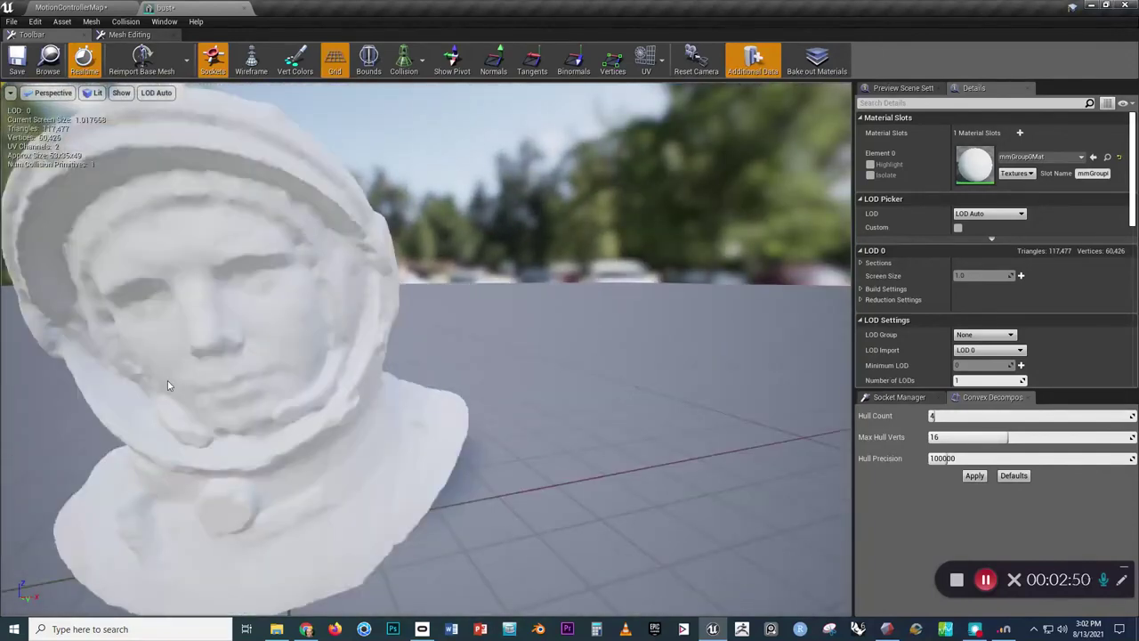
# Step: Turn on the Simple Collision display for the bust and inspect the collision hull around the model
pyautogui.click(424, 66)
pyautogui.click(418, 94)
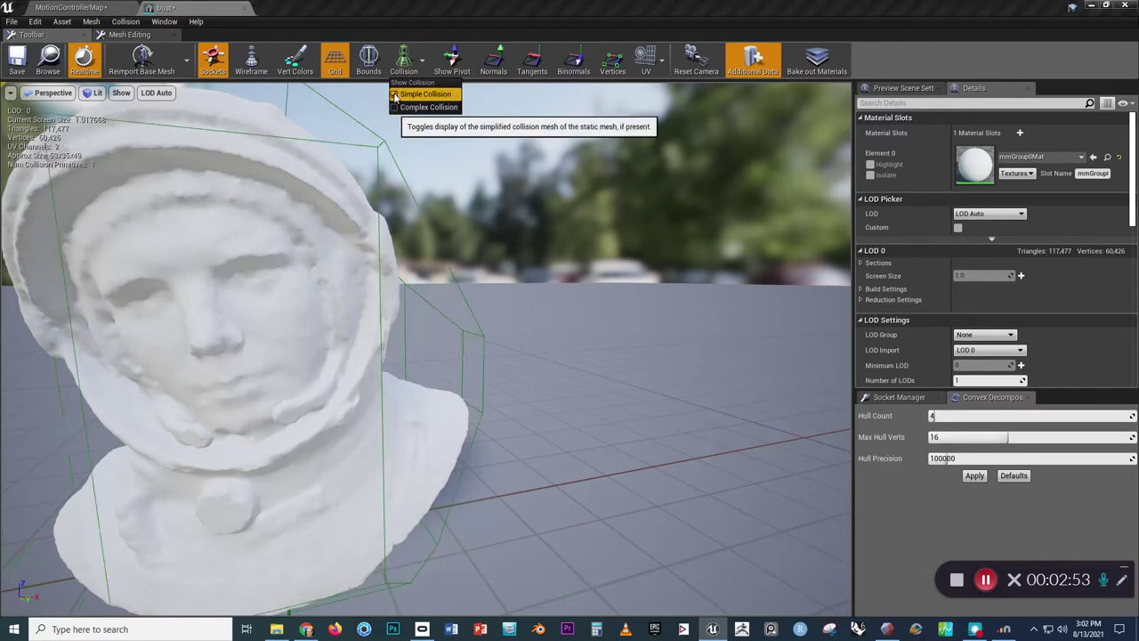
pyautogui.scroll(-5, 348, 326)
pyautogui.moveTo(337, 318); pyautogui.dragTo(302, 317, button='right')
pyautogui.scroll(6, 343, 321)
pyautogui.scroll(-2, 343, 321)
pyautogui.scroll(-5, 342, 327)
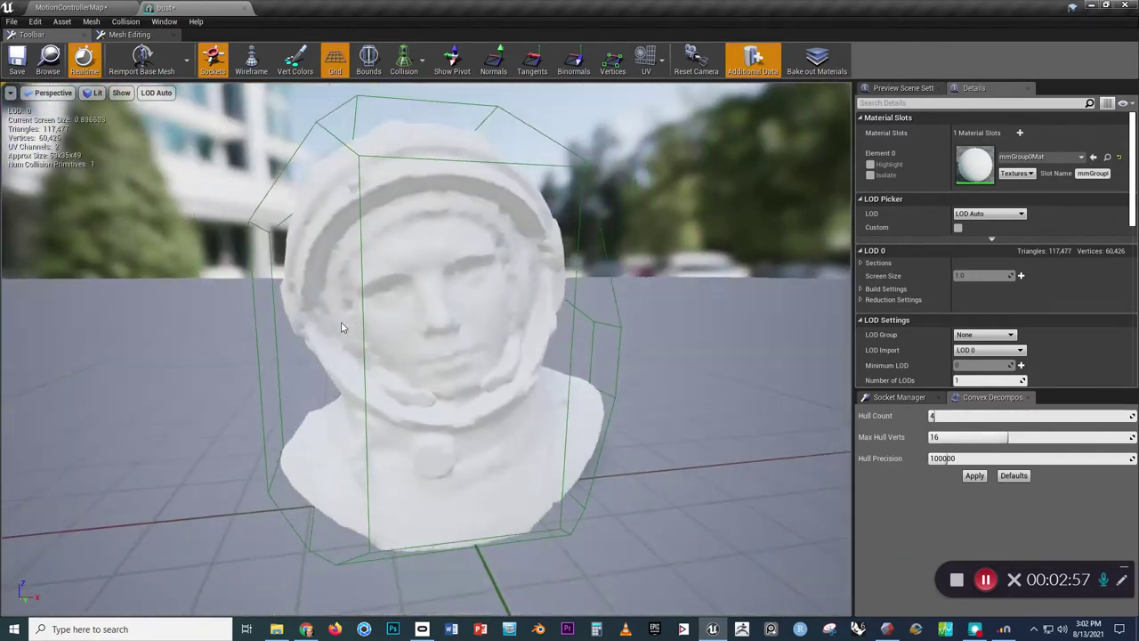
# Step: Remove the existing simplified collision from the bust static mesh
pyautogui.moveTo(448, 348); pyautogui.dragTo(425, 342, button='right')
pyautogui.keyDown('alt'); pyautogui.moveTo(448, 352); pyautogui.dragTo(364, 352); pyautogui.keyUp('alt')
pyautogui.moveTo(449, 352); pyautogui.dragTo(297, 318, button='right')
pyautogui.moveTo(449, 357); pyautogui.dragTo(450, 357)
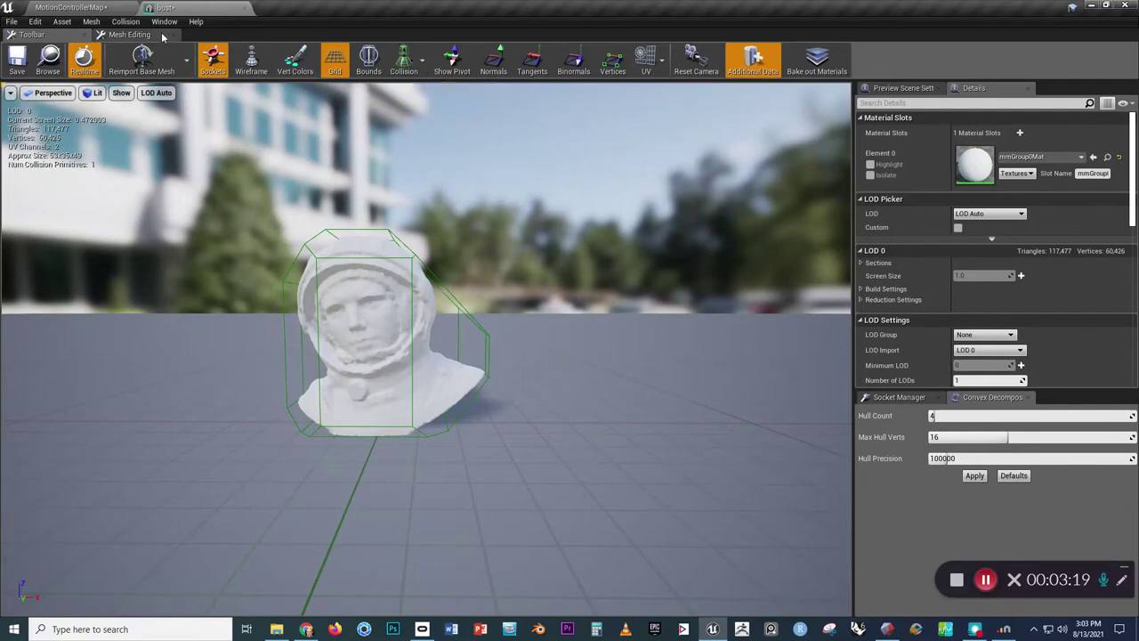
pyautogui.click(127, 21)
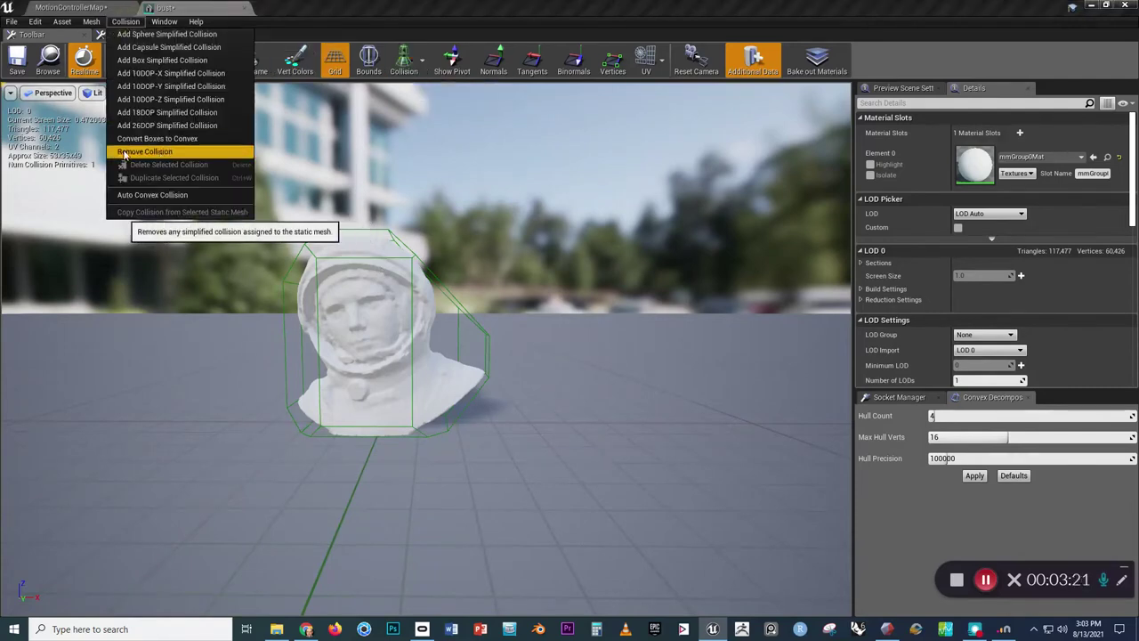
pyautogui.click(169, 151)
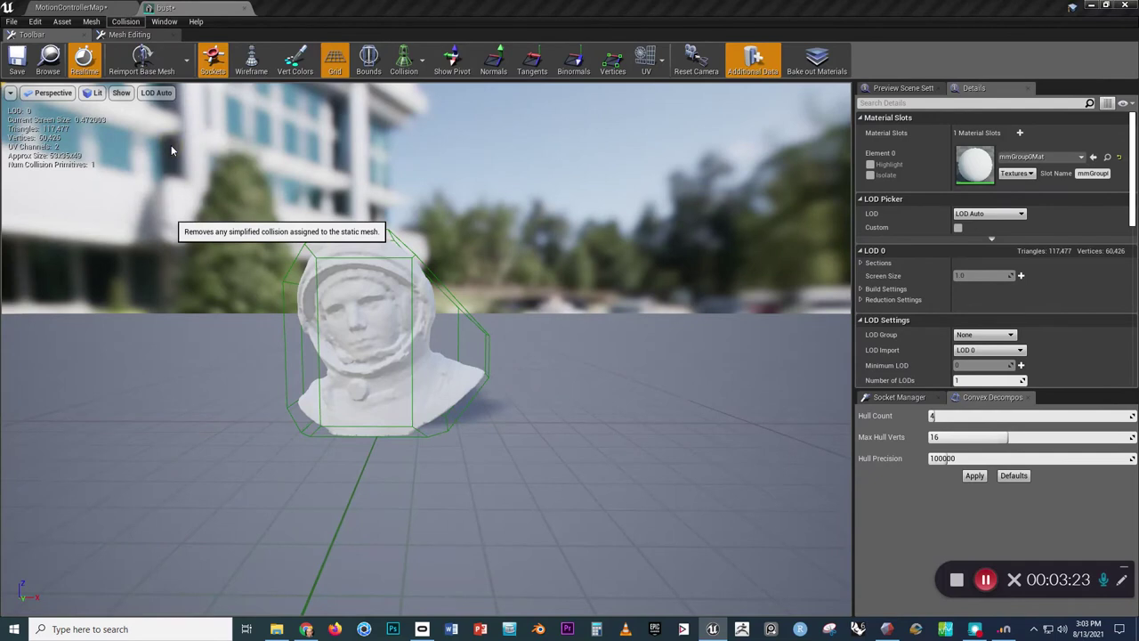
# Step: Generate auto convex collision for the bust with hull count 4, max hull verts 16 and hull precision 100000
pyautogui.click(405, 64)
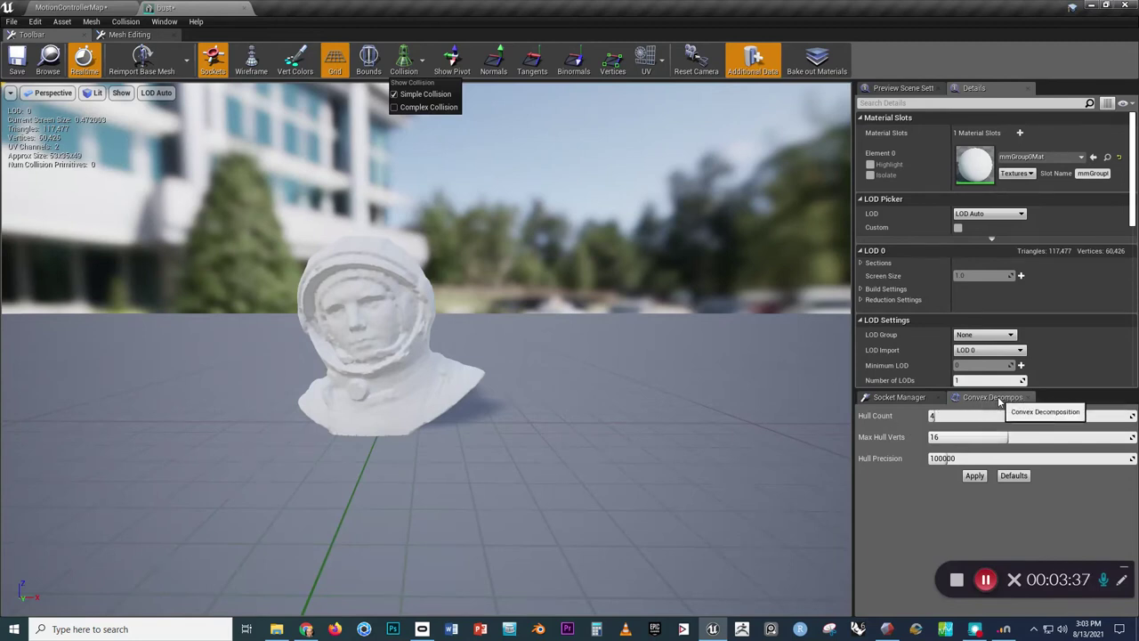
pyautogui.click(977, 476)
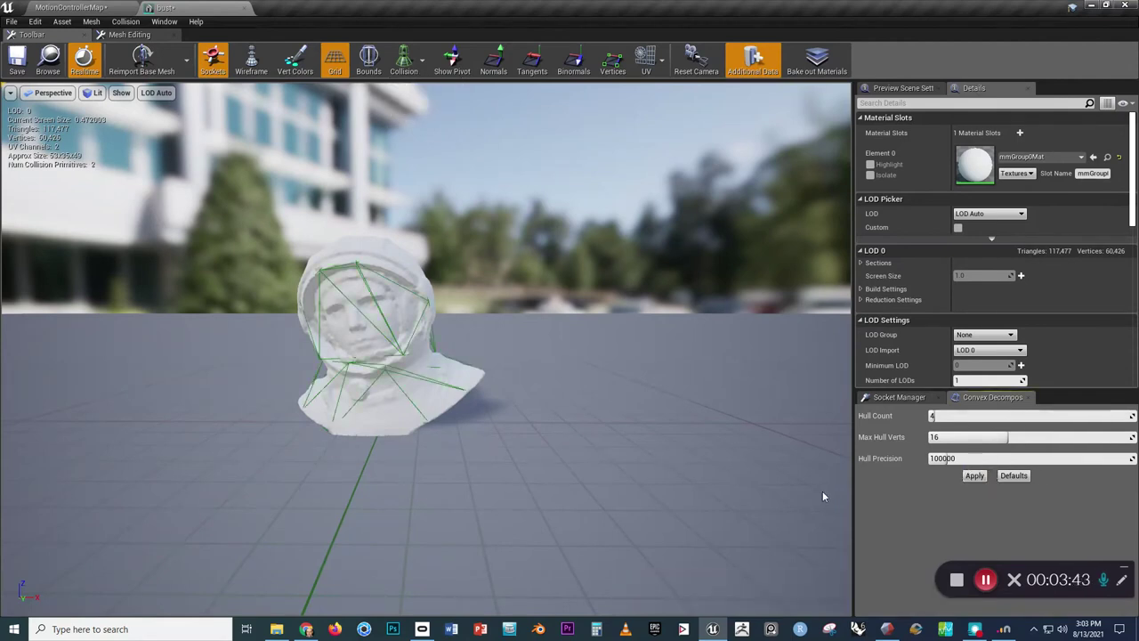
pyautogui.moveTo(391, 356); pyautogui.dragTo(391, 356)
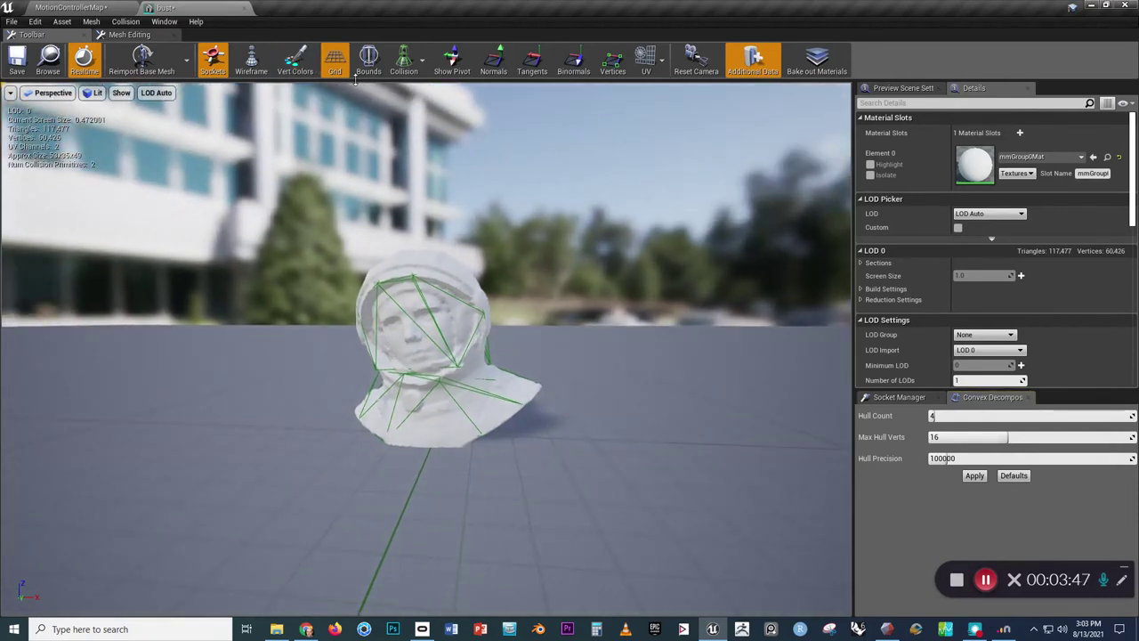
# Step: Turn off the Simple Collision display, then save the bust mesh and close its editor
pyautogui.click(414, 69)
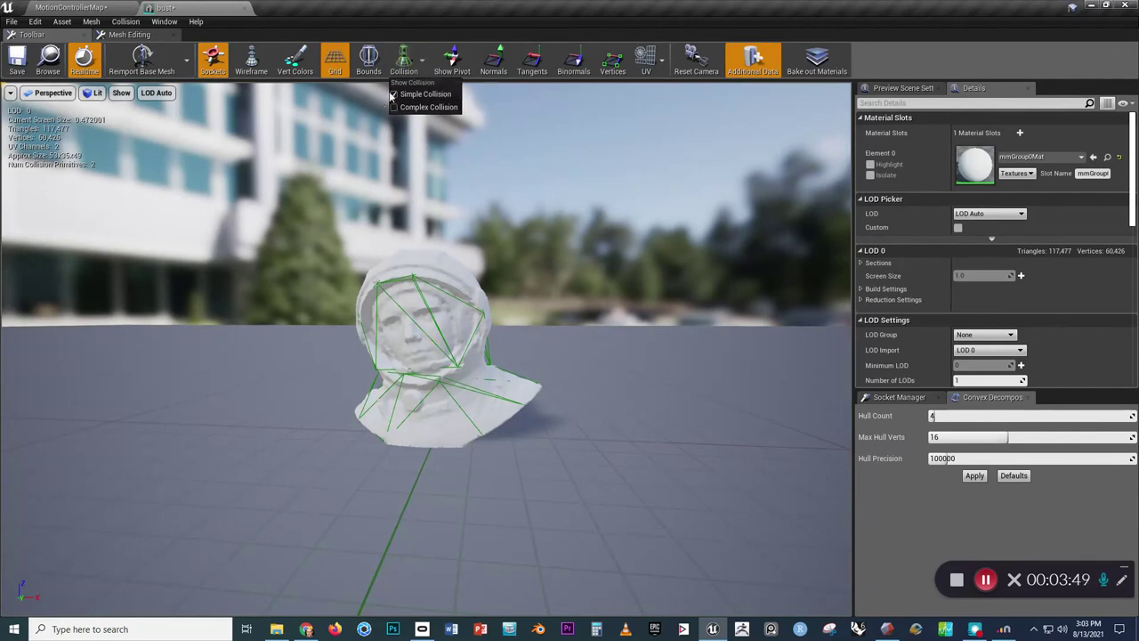
pyautogui.click(413, 93)
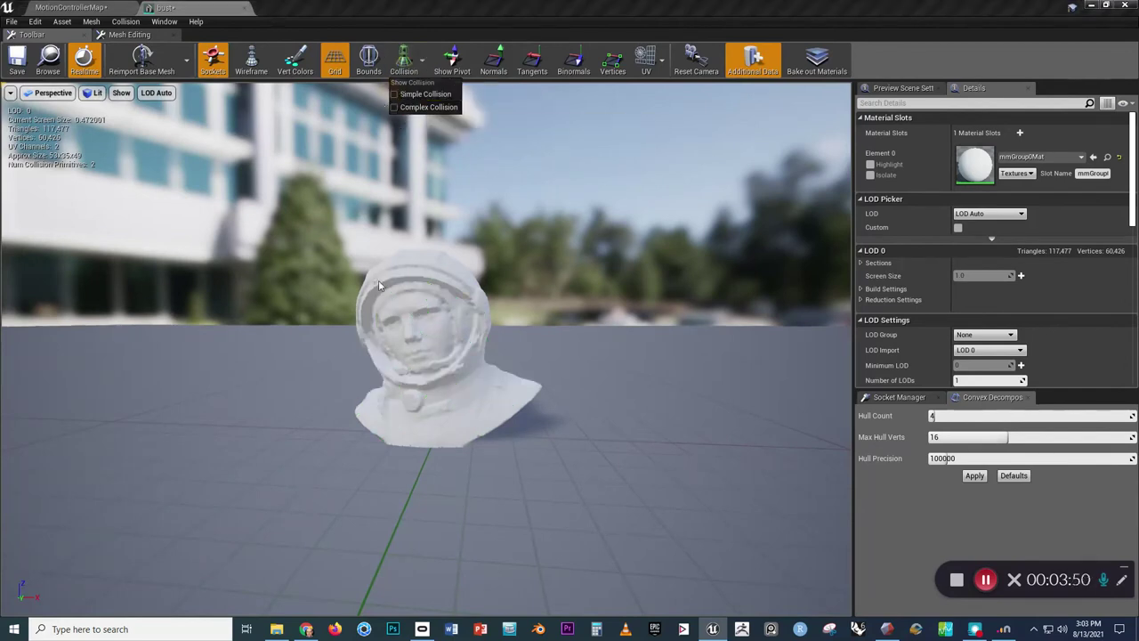
pyautogui.click(16, 60)
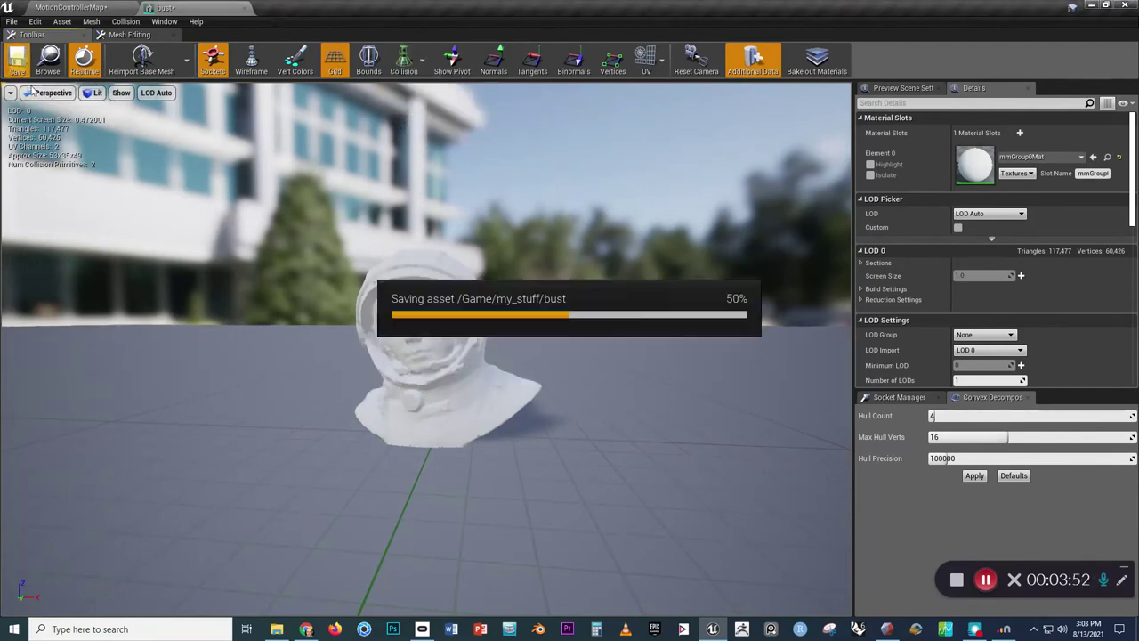
pyautogui.click(243, 7)
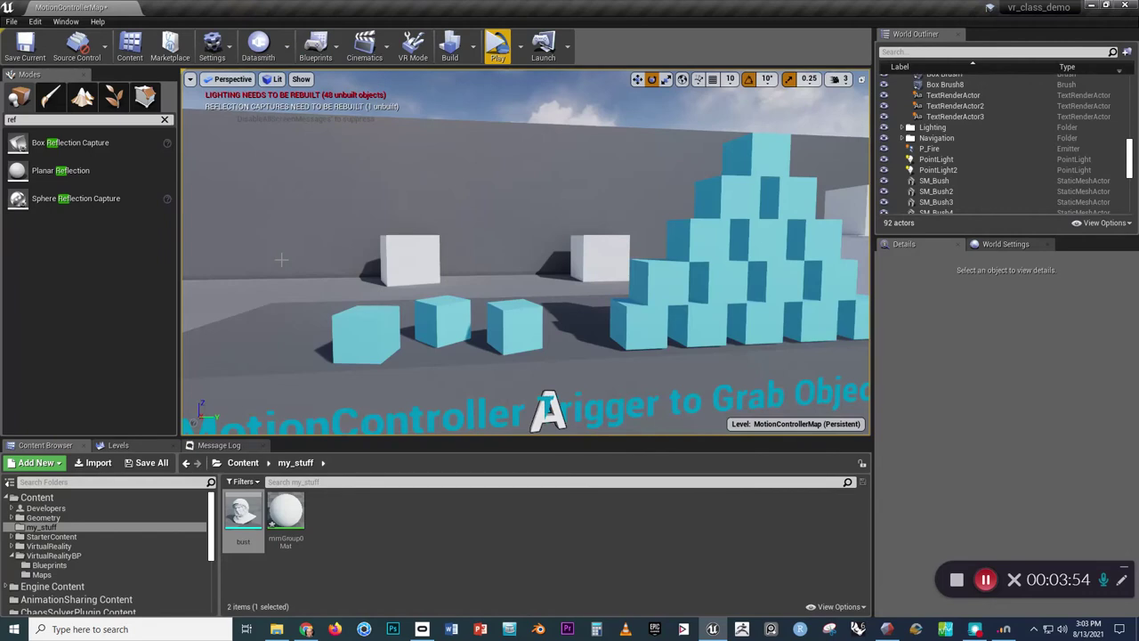
# Step: Create a child Blueprint class of BP_PickupCube from the VirtualRealityBP Blueprints folder
pyautogui.click(49, 565)
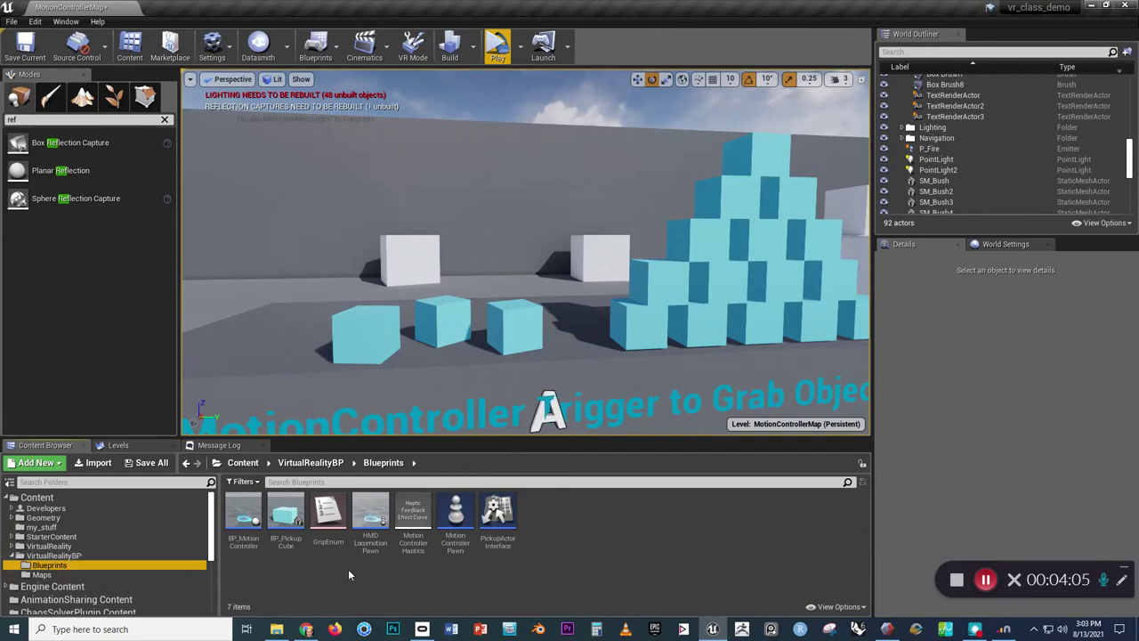
pyautogui.click(286, 518)
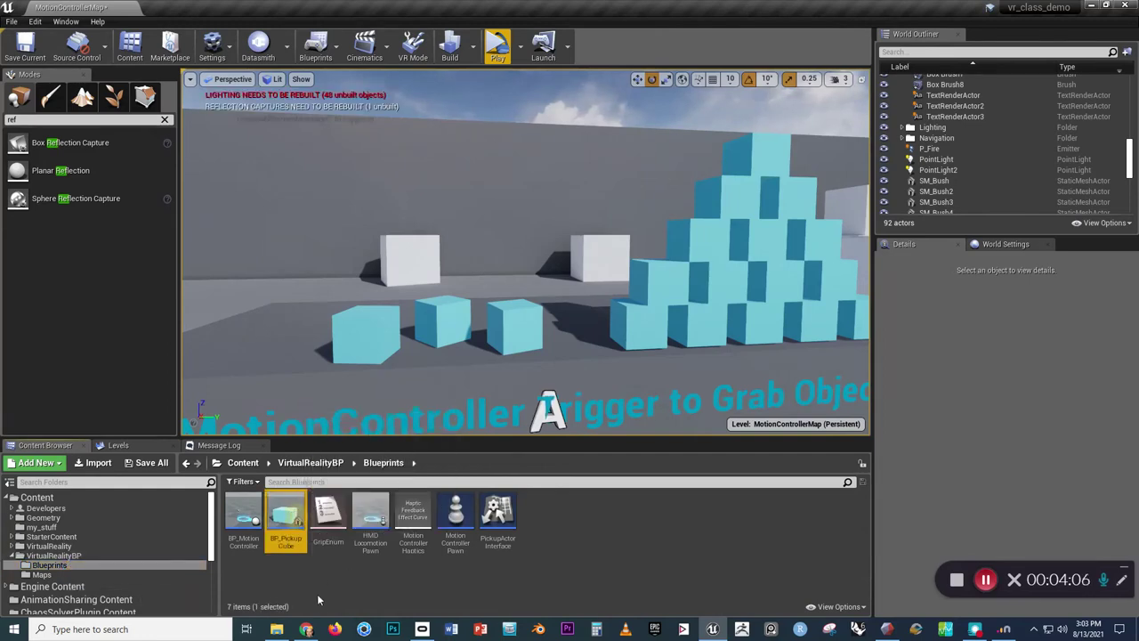
pyautogui.rightClick(286, 517)
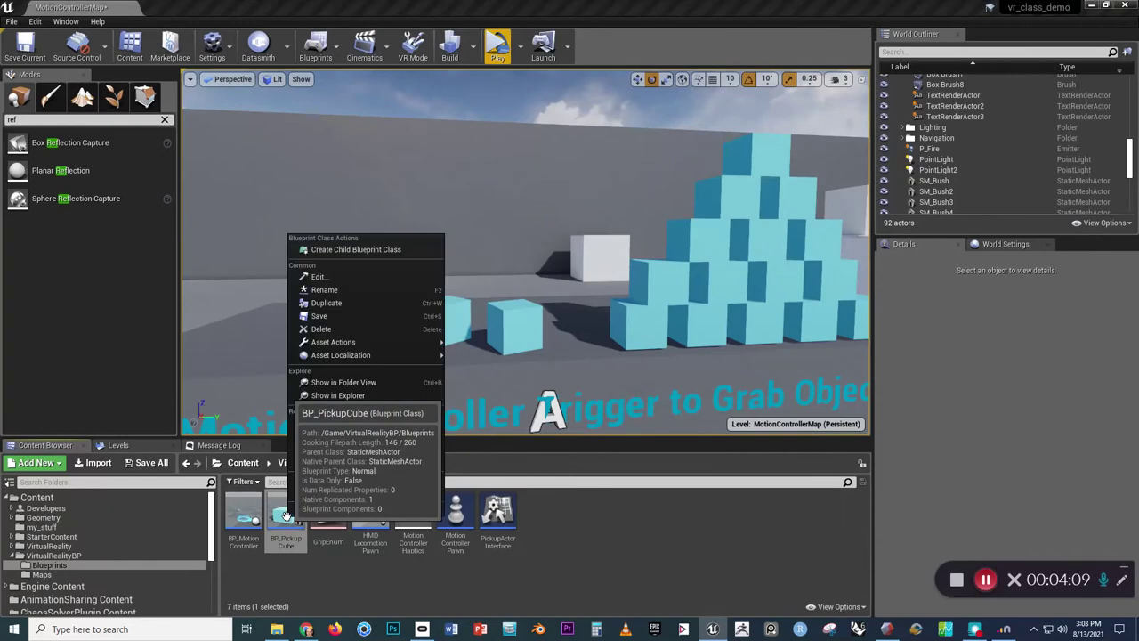
pyautogui.click(351, 250)
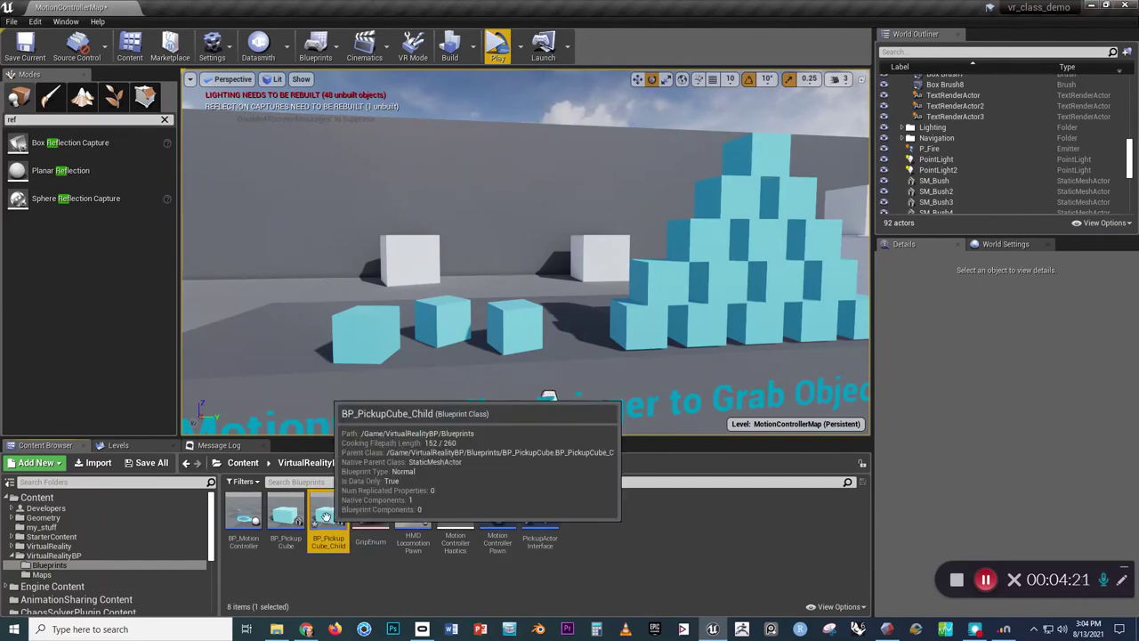
# Step: Move the new BP_PickupCube_Child blueprint into the my_stuff folder and open that folder
pyautogui.moveTo(325, 517); pyautogui.dragTo(42, 530)
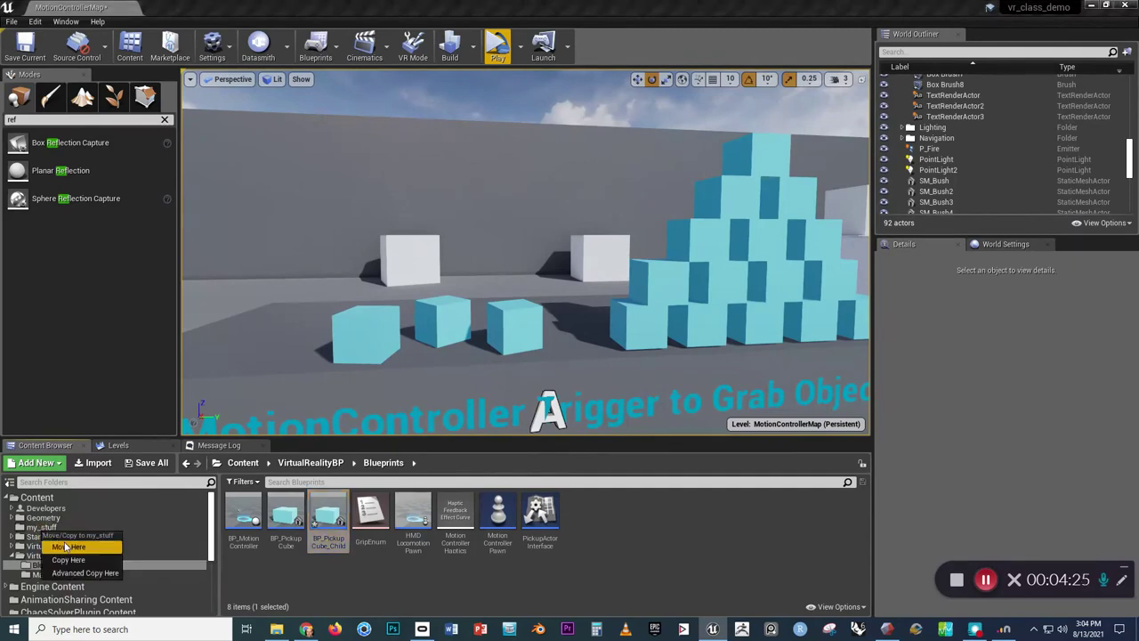
pyautogui.click(65, 544)
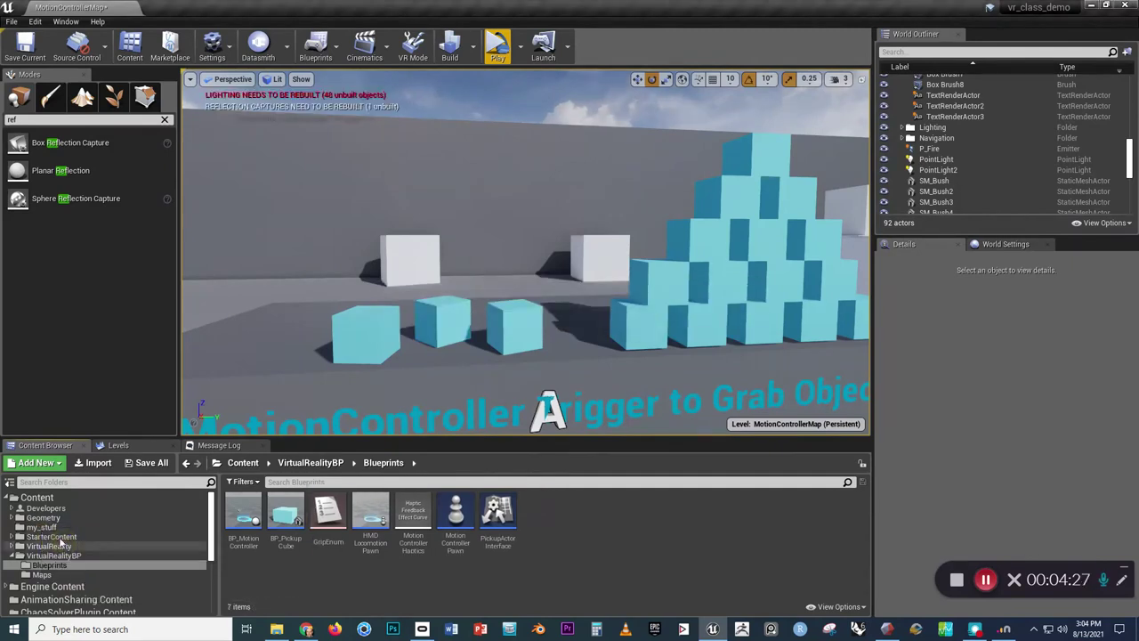
pyautogui.click(41, 526)
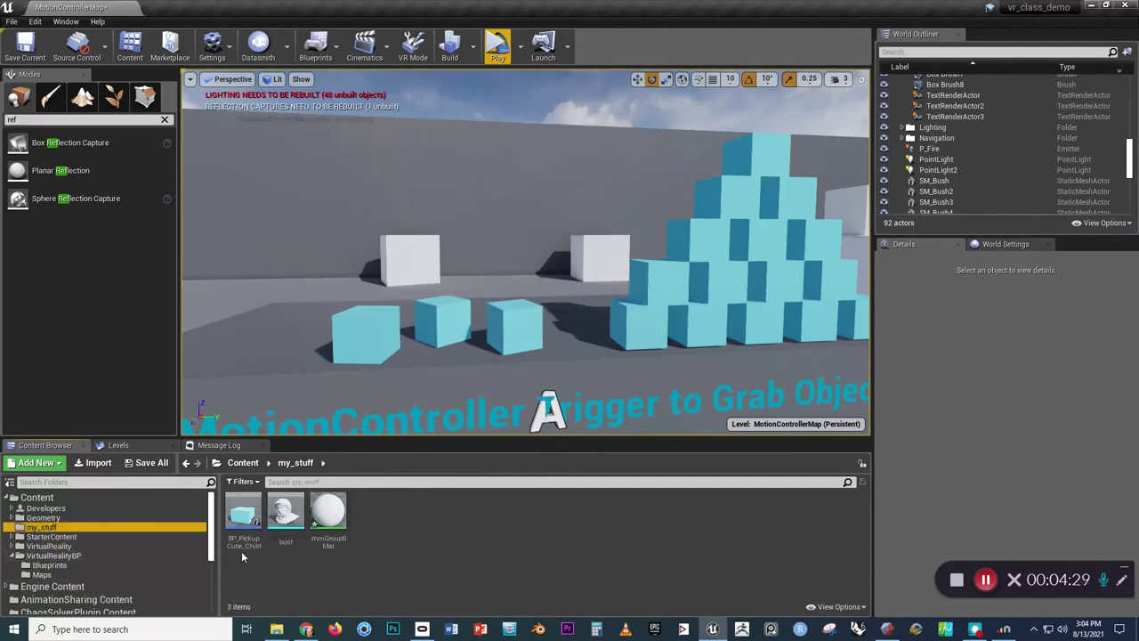
# Step: Rename the child blueprint in my_stuff to BP_Pickup_bust and open it in the Blueprint editor
pyautogui.click(241, 540)
pyautogui.click(242, 541)
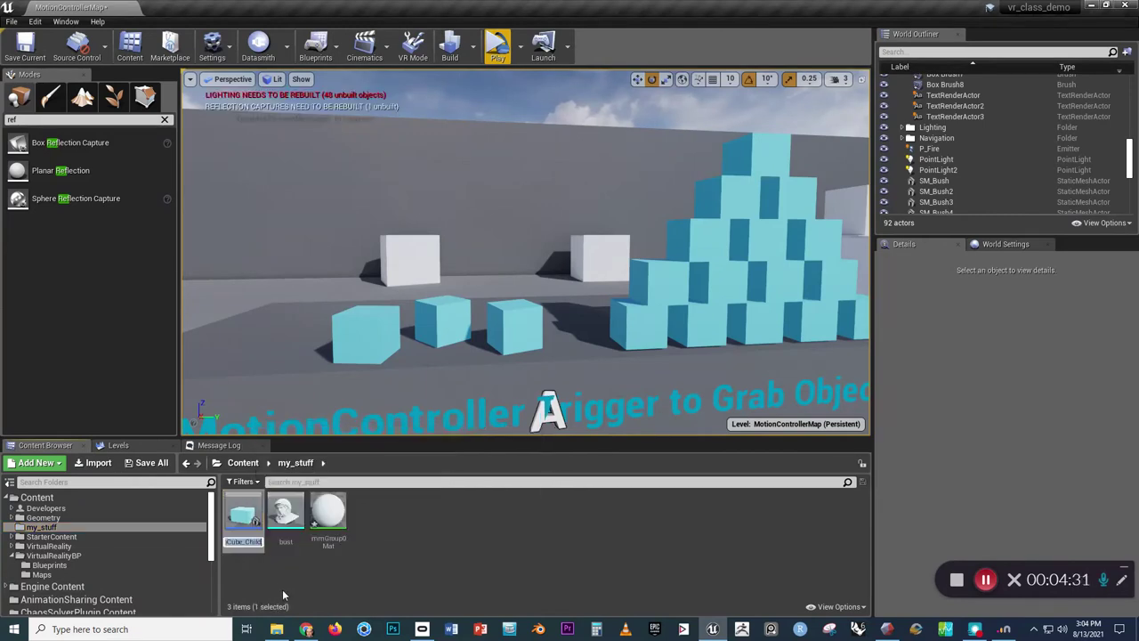
pyautogui.press('Right')
pyautogui.press('BackSpace')
pyautogui.press('BackSpace')
pyautogui.press('BackSpace')
pyautogui.press('BackSpace')
pyautogui.press('BackSpace')
pyautogui.press('BackSpace')
pyautogui.press('BackSpace')
pyautogui.press('BackSpace')
pyautogui.press('BackSpace')
pyautogui.press('BackSpace')
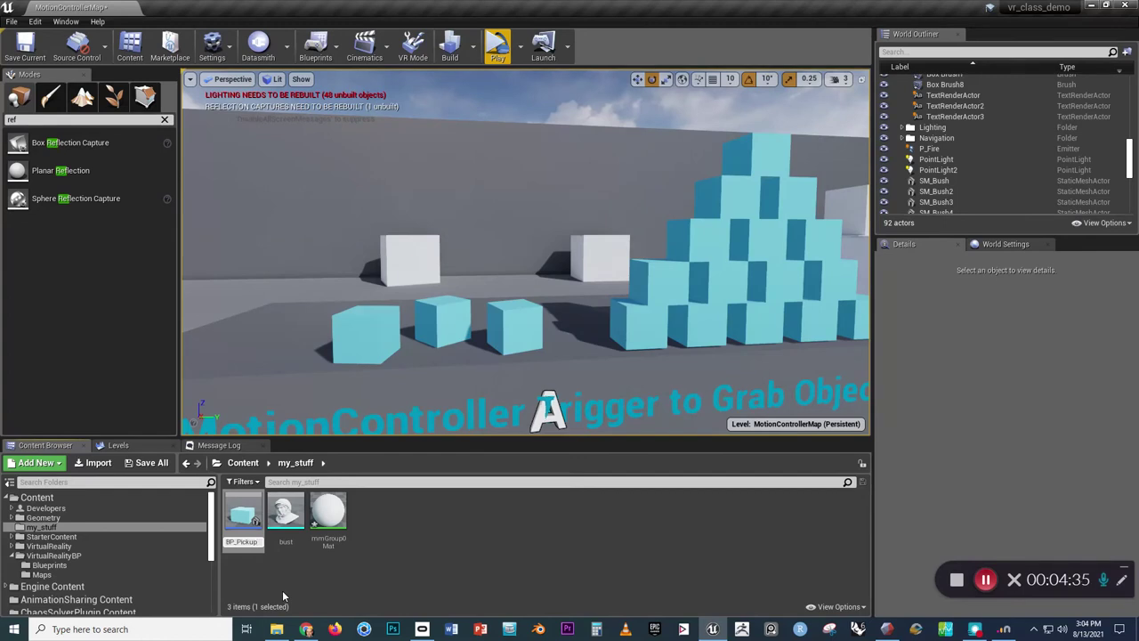
pyautogui.write('_bust')
pyautogui.press('Return')
pyautogui.moveTo(242, 508)
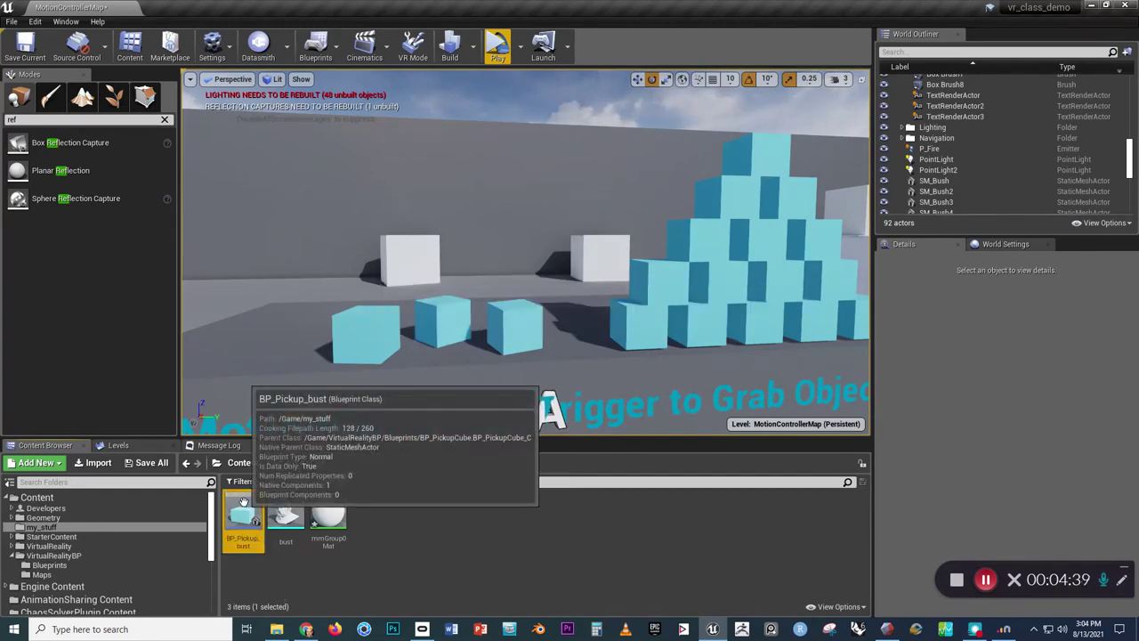
pyautogui.doubleClick(242, 509)
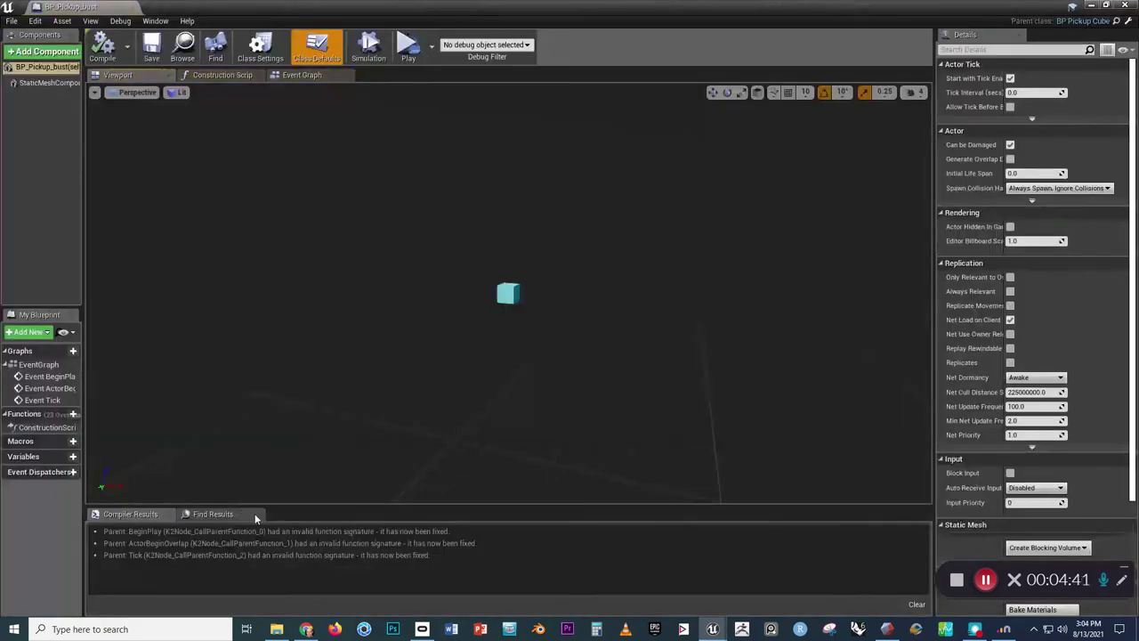
# Step: Examine the blueprint's 3D preview, its Construction Script and its Event Graph
pyautogui.scroll(6, 490, 315)
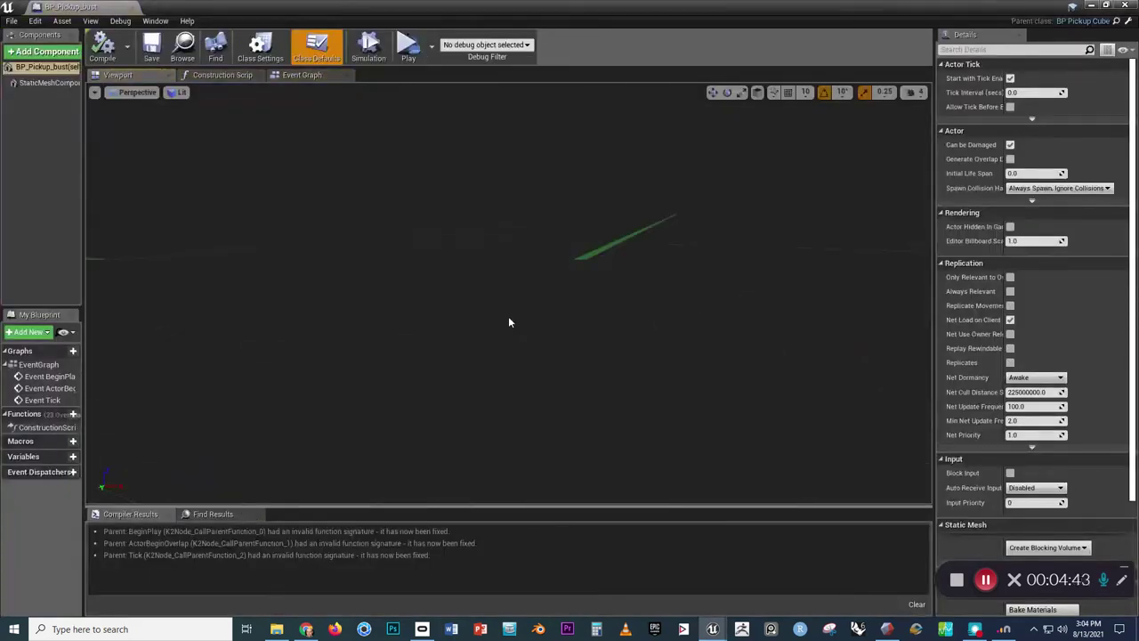
pyautogui.scroll(-2, 508, 319)
pyautogui.click(220, 74)
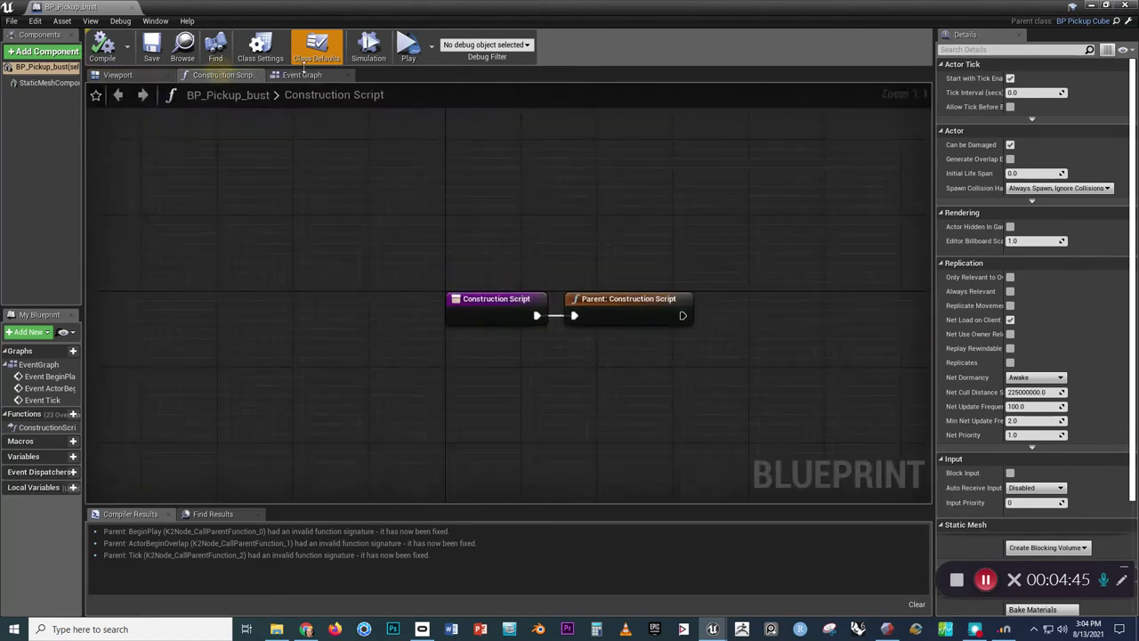
pyautogui.click(302, 74)
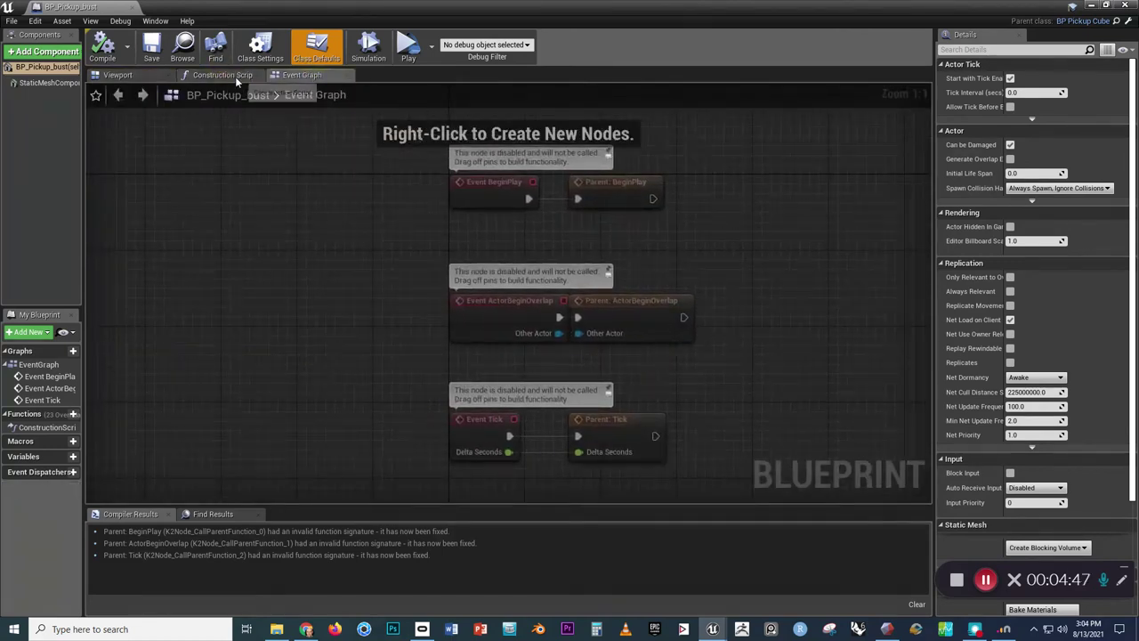
pyautogui.click(234, 77)
pyautogui.click(300, 77)
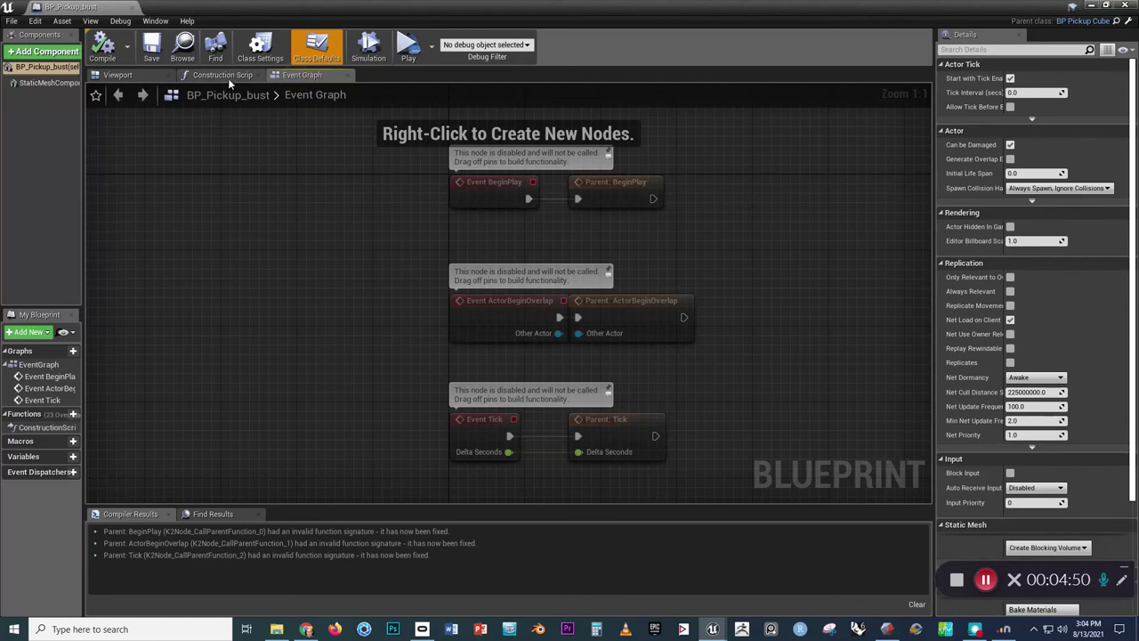
pyautogui.click(226, 76)
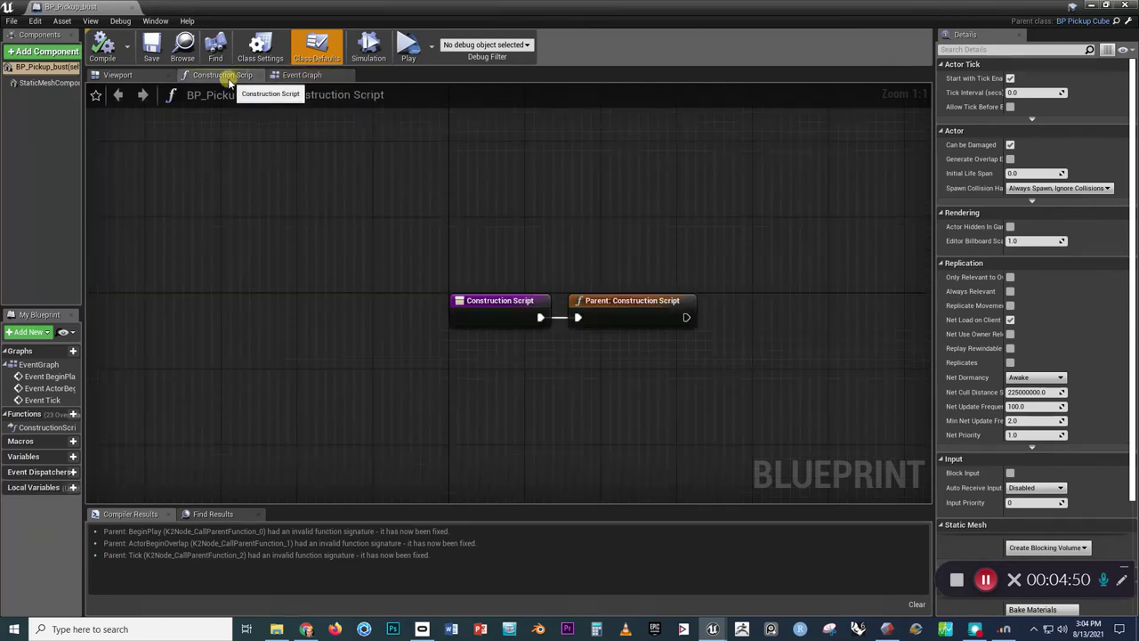
pyautogui.click(120, 75)
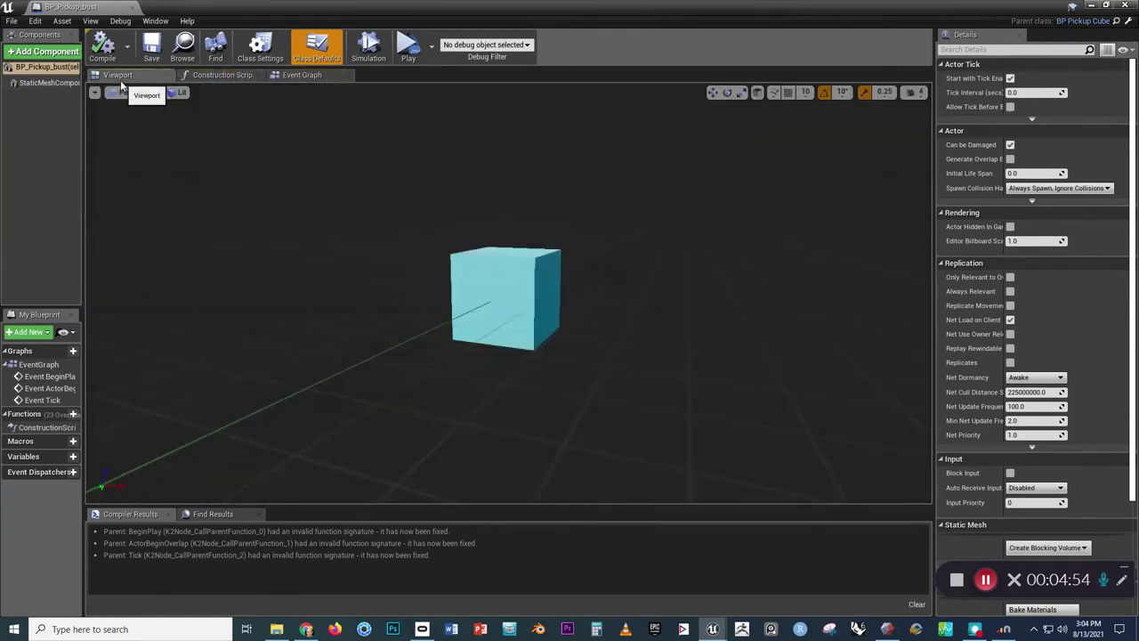
# Step: Replace the cube in BP_Pickup_bust's static mesh component with the bust static mesh
pyautogui.click(490, 271)
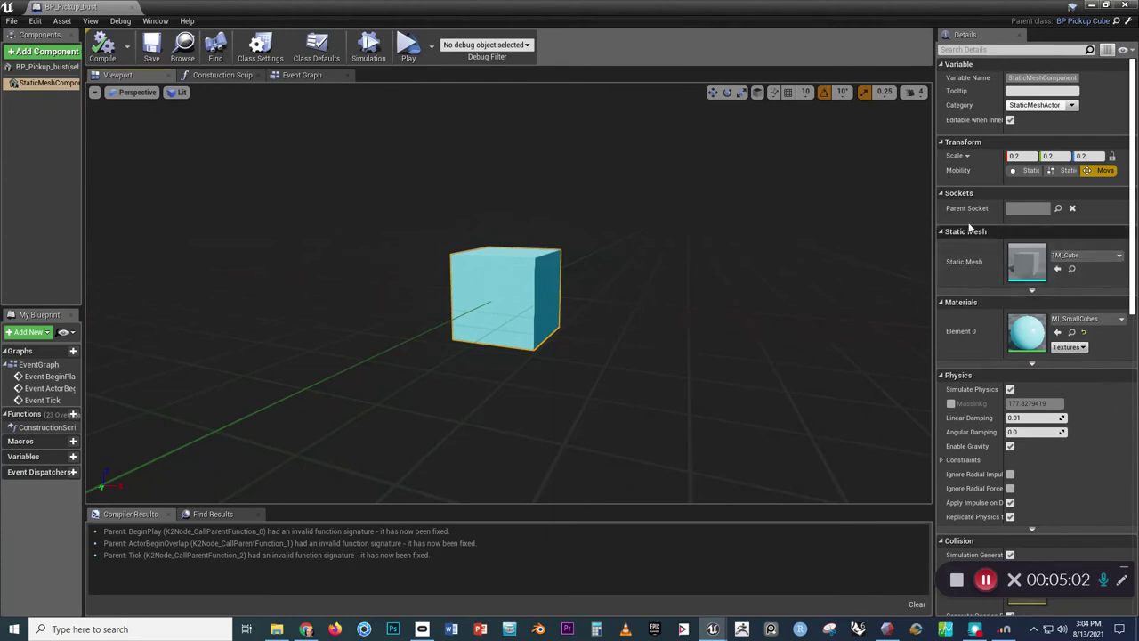
pyautogui.click(1072, 256)
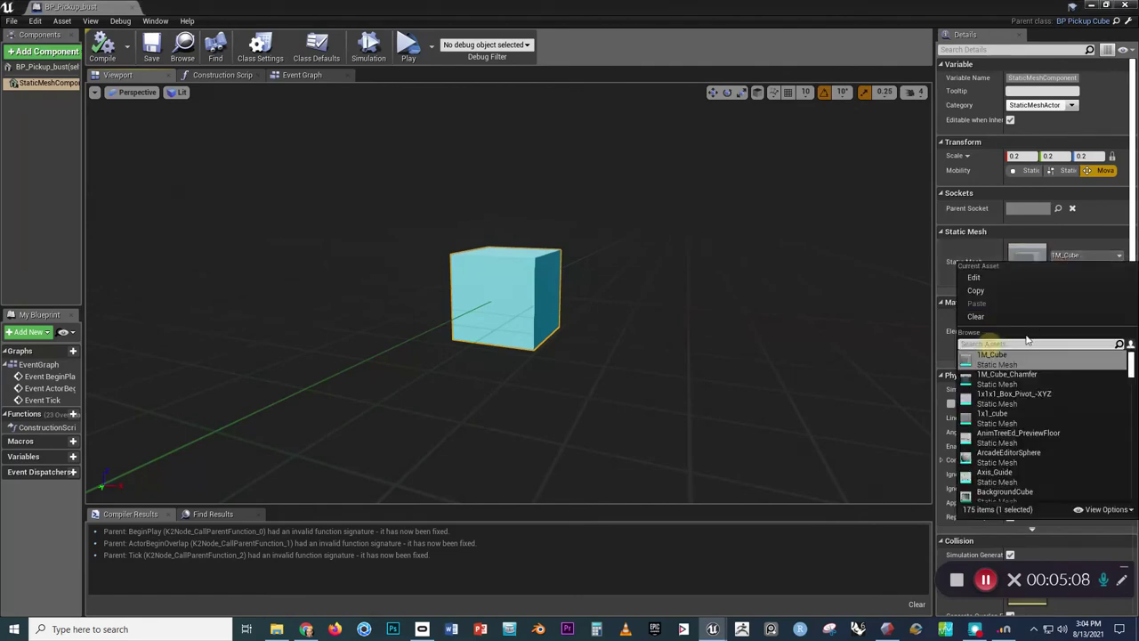
pyautogui.write('bust')
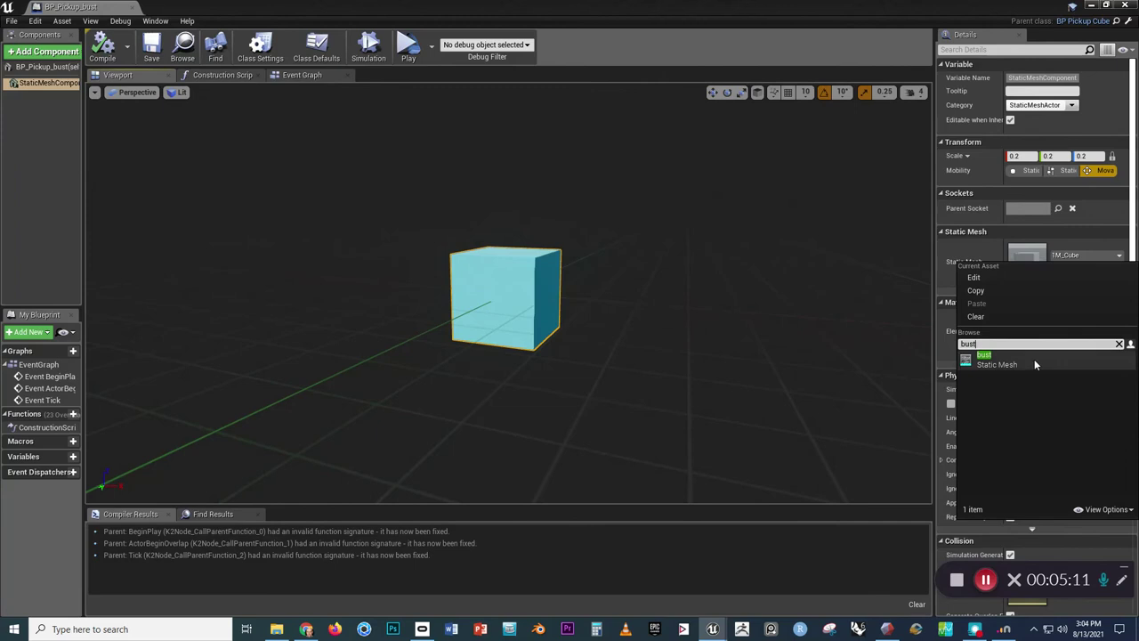
pyautogui.click(1034, 358)
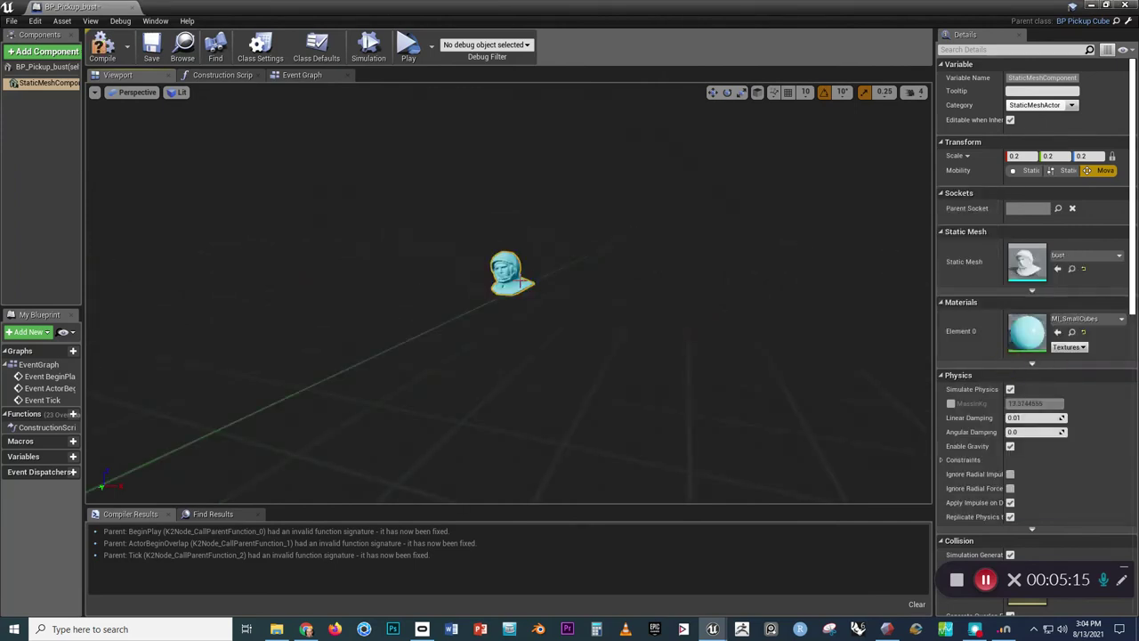
# Step: Compile and save the BP_Pickup_bust blueprint, then close its editor
pyautogui.click(103, 49)
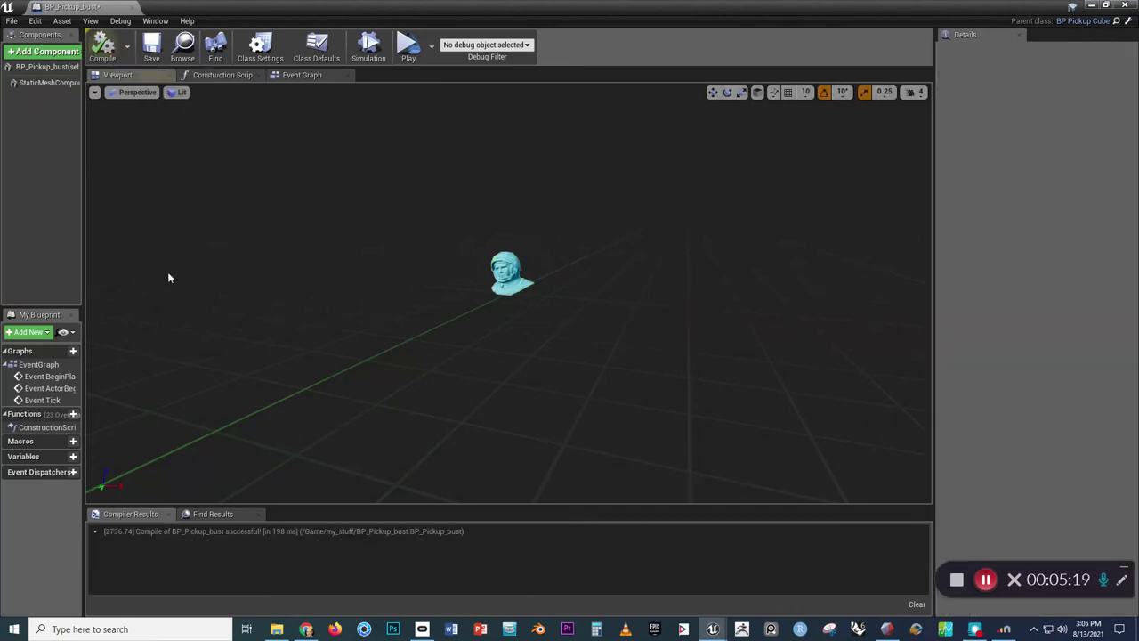
pyautogui.click(151, 49)
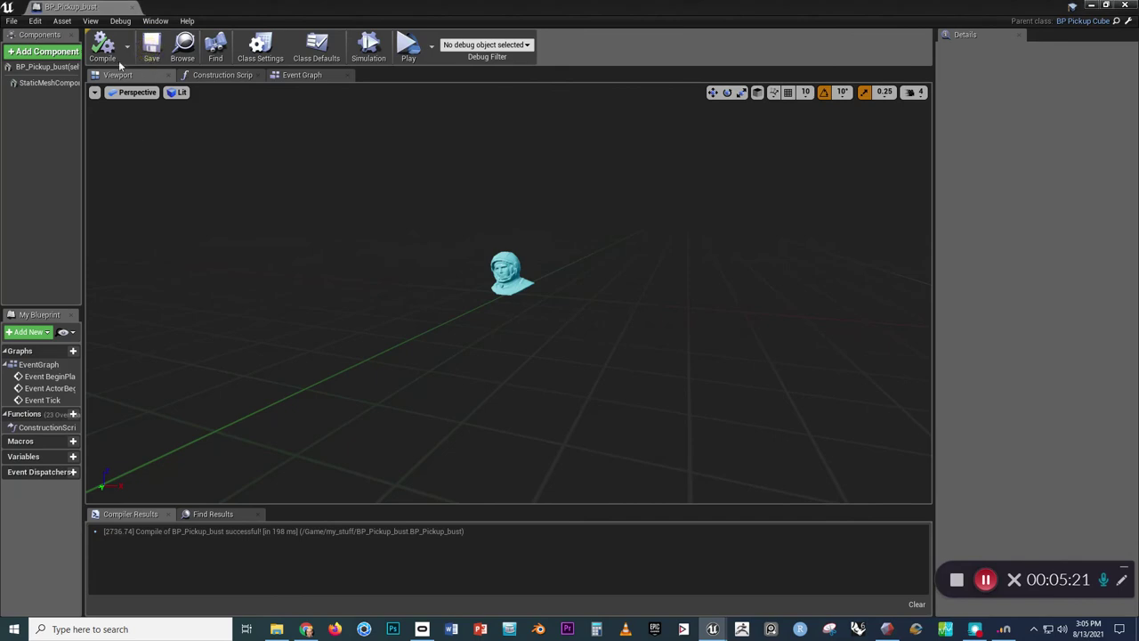
pyautogui.click(131, 7)
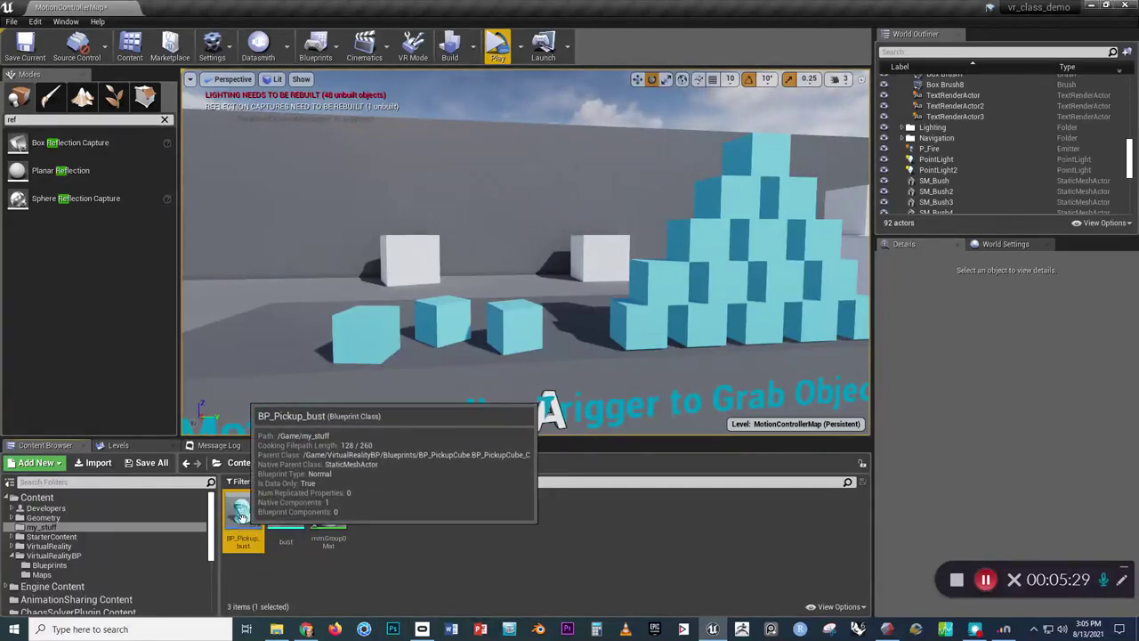
# Step: Place a BP_Pickup_bust instance in the MotionControllerMap level beside the leftmost of the three loose blue cubes
pyautogui.moveTo(242, 516); pyautogui.dragTo(274, 336)
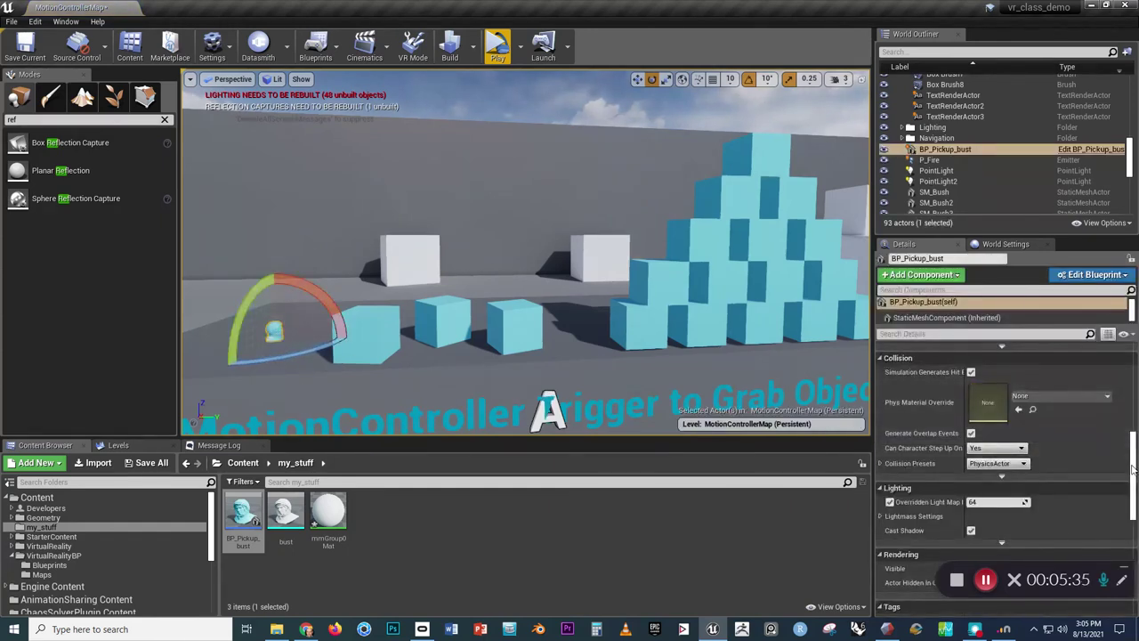
# Step: Set the placed BP_Pickup_bust instance's scale to 1.0 uniformly on all axes
pyautogui.moveTo(1132, 442); pyautogui.dragTo(1132, 349)
pyautogui.click(984, 391)
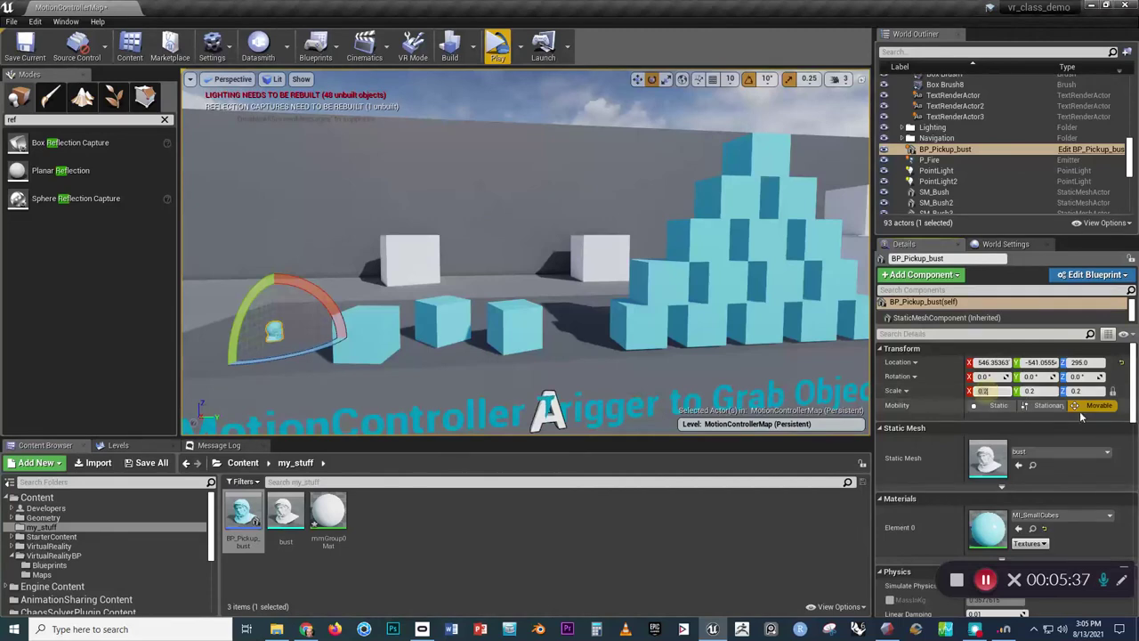
pyautogui.write('1')
pyautogui.press('Return')
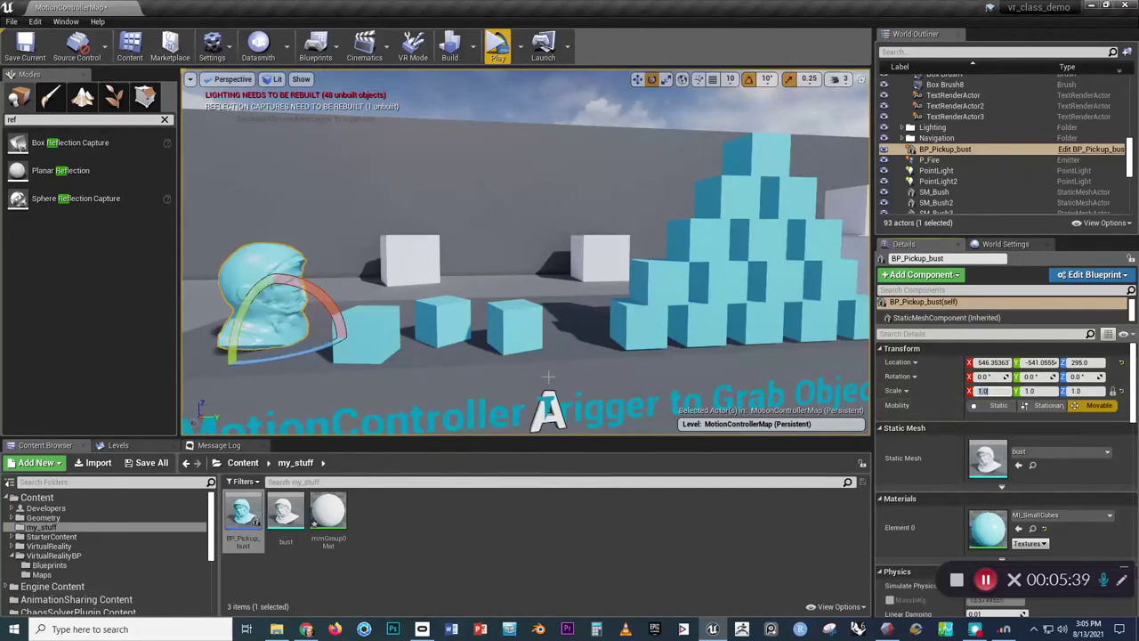
# Step: Rotate the bust 80° about its Z axis so its face points toward the front of the platform
pyautogui.moveTo(569, 285); pyautogui.dragTo(566, 345, button='right')
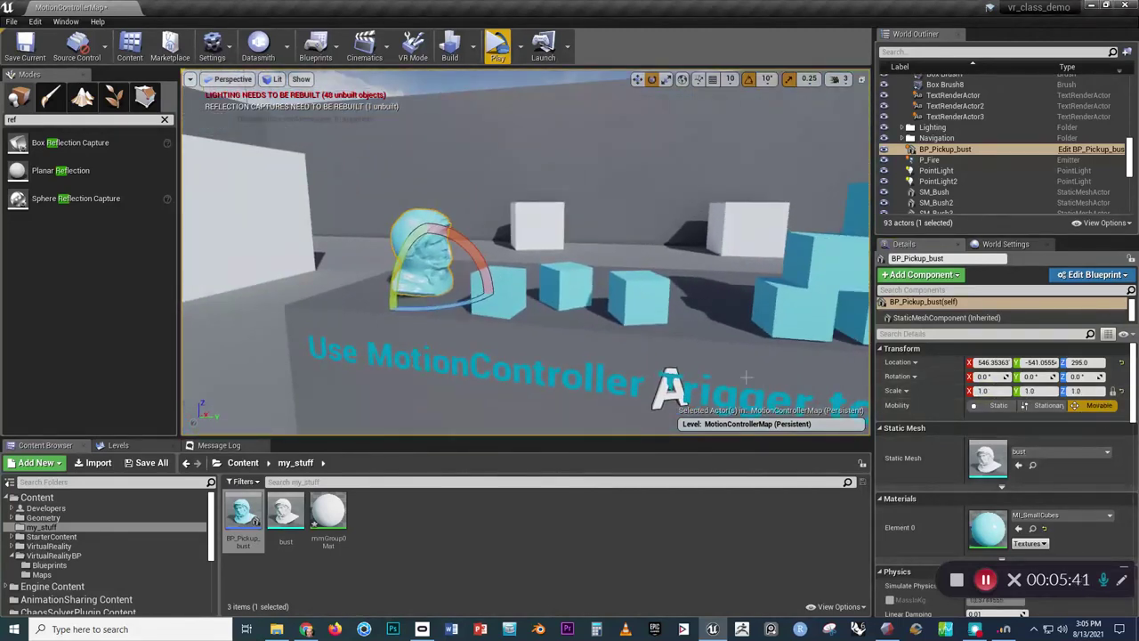
pyautogui.moveTo(764, 265); pyautogui.dragTo(782, 285, button='right')
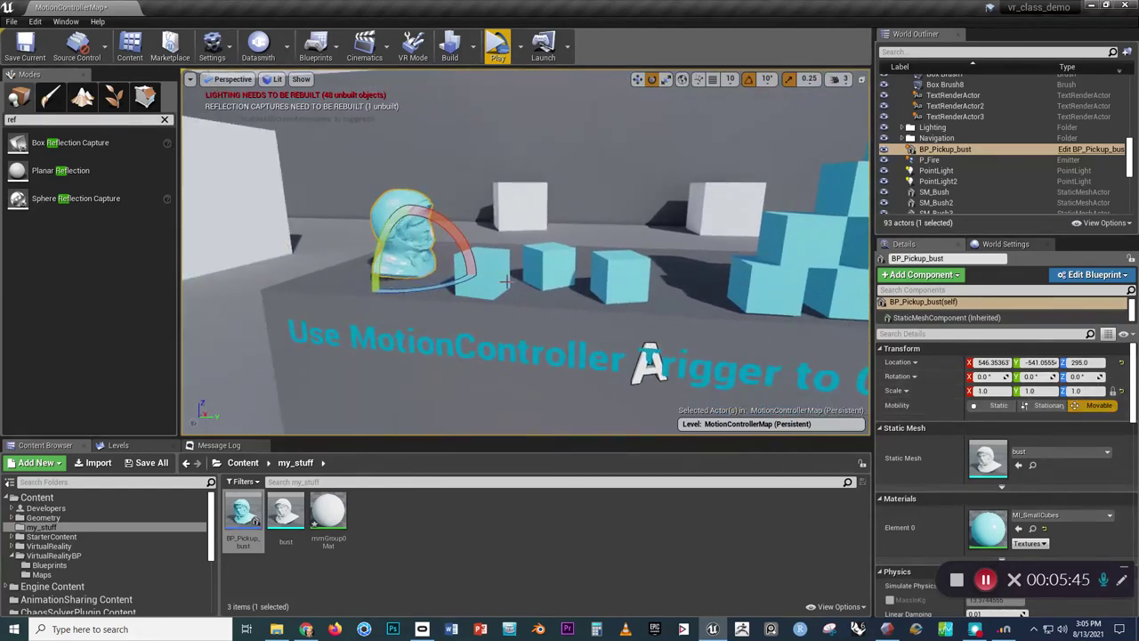
pyautogui.moveTo(428, 295); pyautogui.dragTo(447, 286)
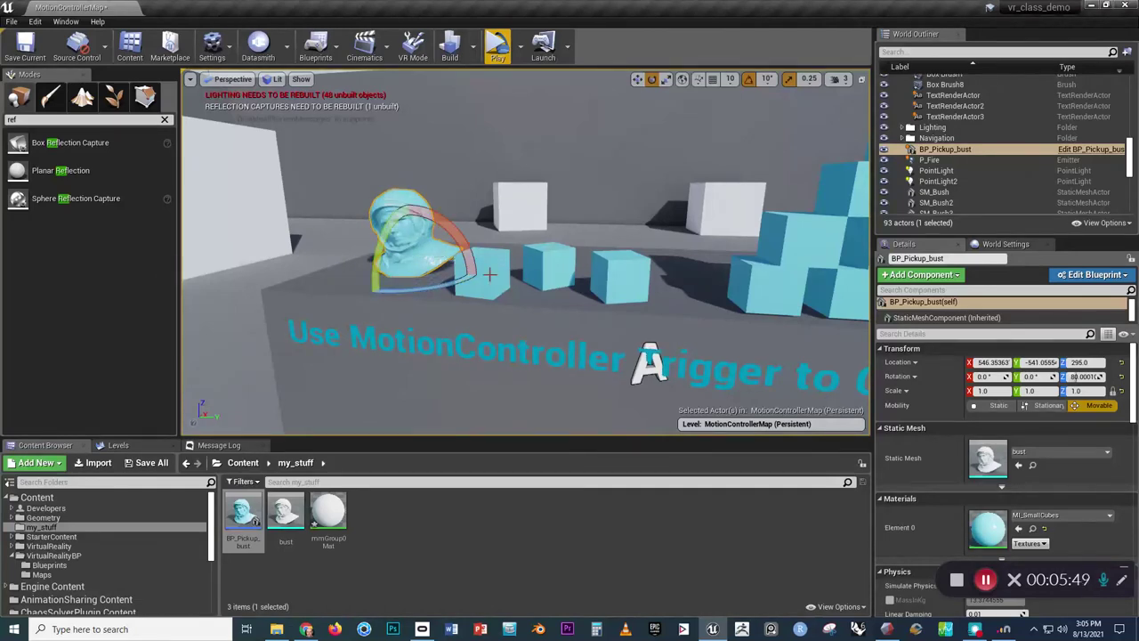
# Step: Raise the bust and snap it down onto the platform surface, then shift it toward the front edge to about X 517
pyautogui.moveTo(490, 274); pyautogui.dragTo(478, 234, button='right')
pyautogui.press('w')
pyautogui.moveTo(425, 279); pyautogui.dragTo(427, 233)
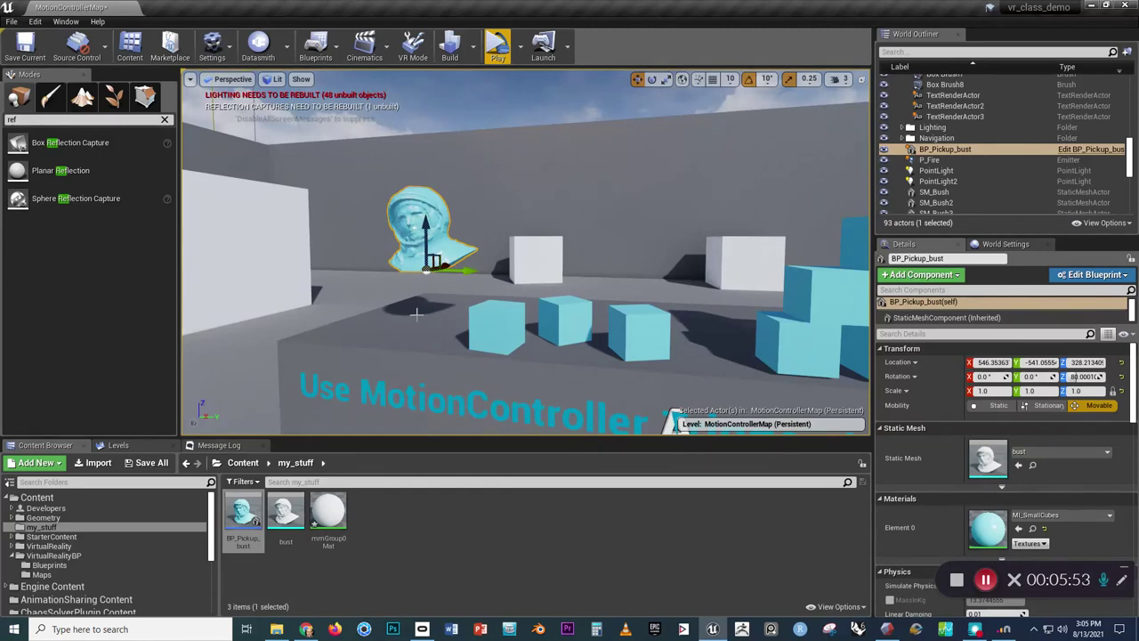
pyautogui.press('End')
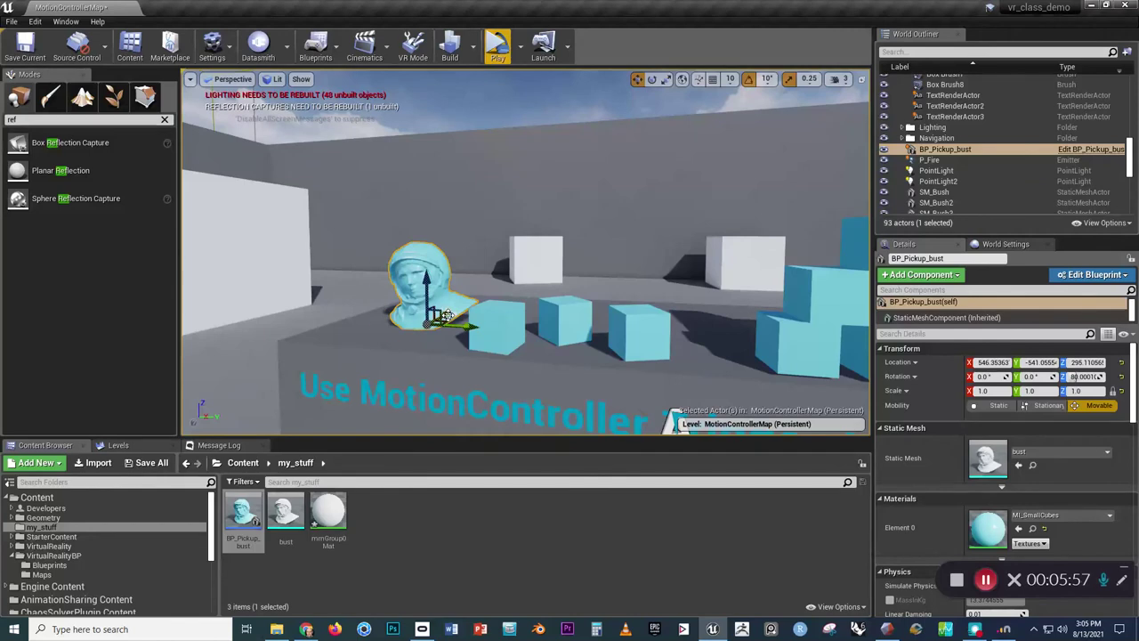
pyautogui.moveTo(447, 316); pyautogui.dragTo(422, 326)
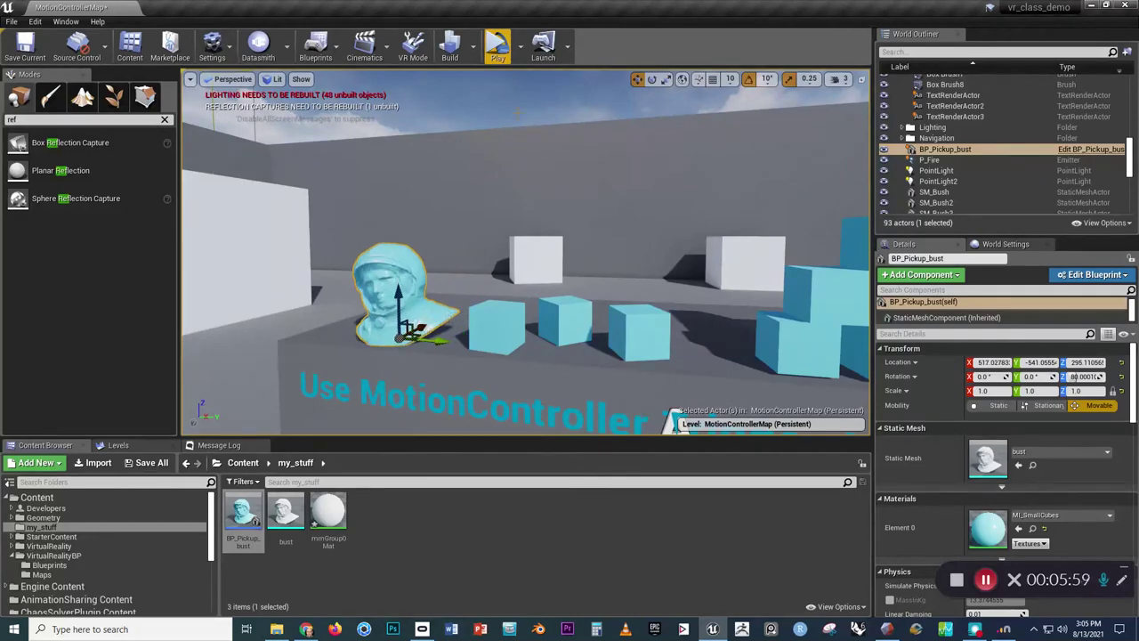
# Step: Play the MotionControllerMap level in VR preview to test the bust pickup
pyautogui.click(496, 50)
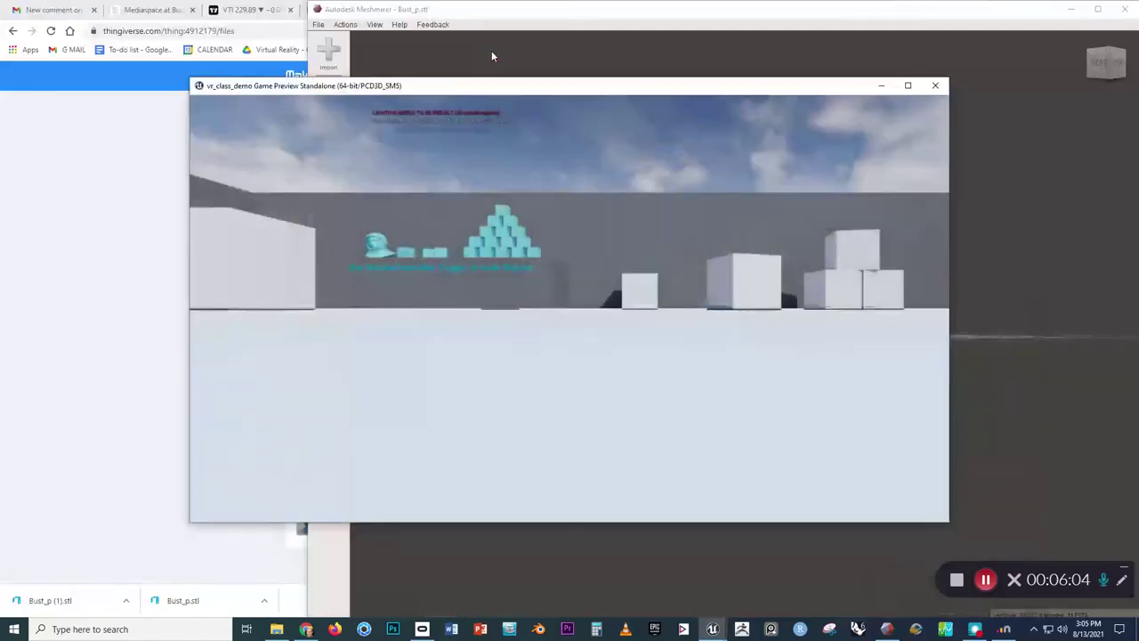